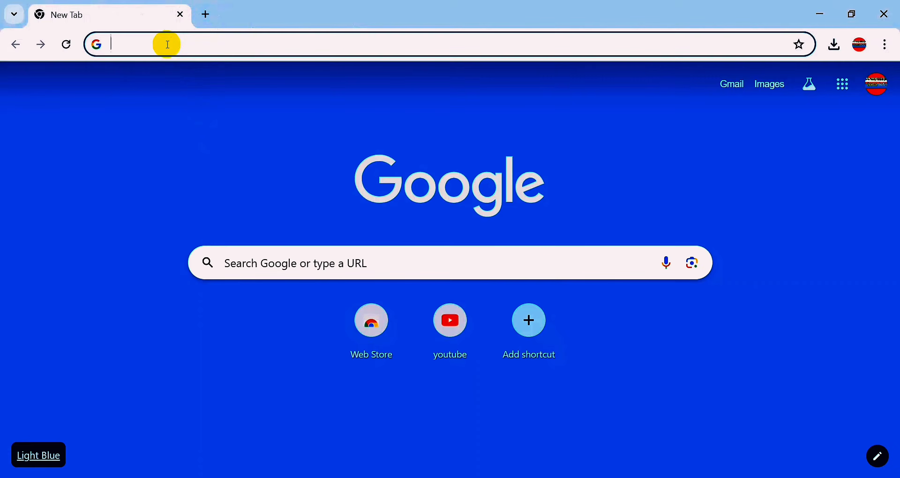
Step: Search Google for "office customization tool"
left_click(167, 44)
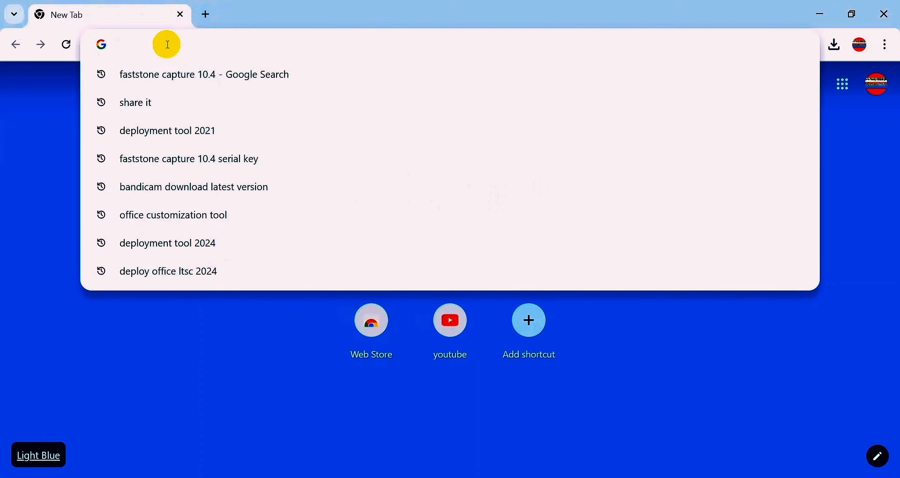
type("office customization tool")
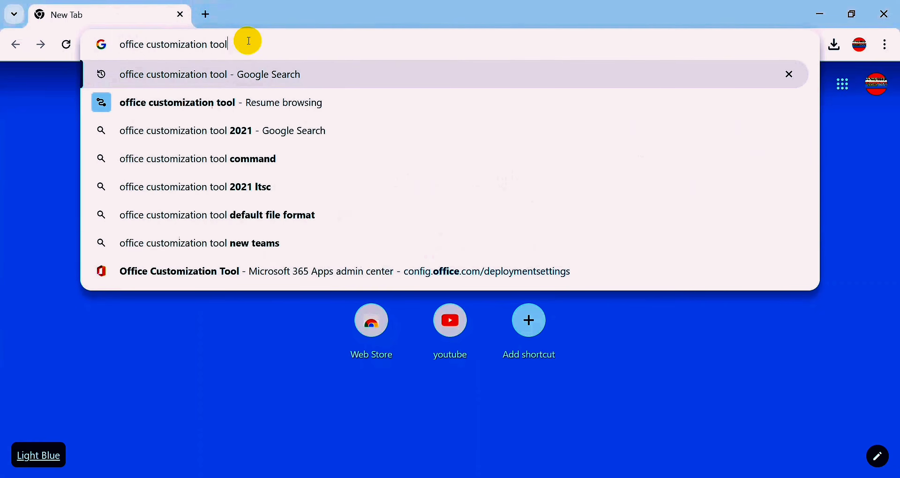
left_click_drag(248, 41, 120, 46)
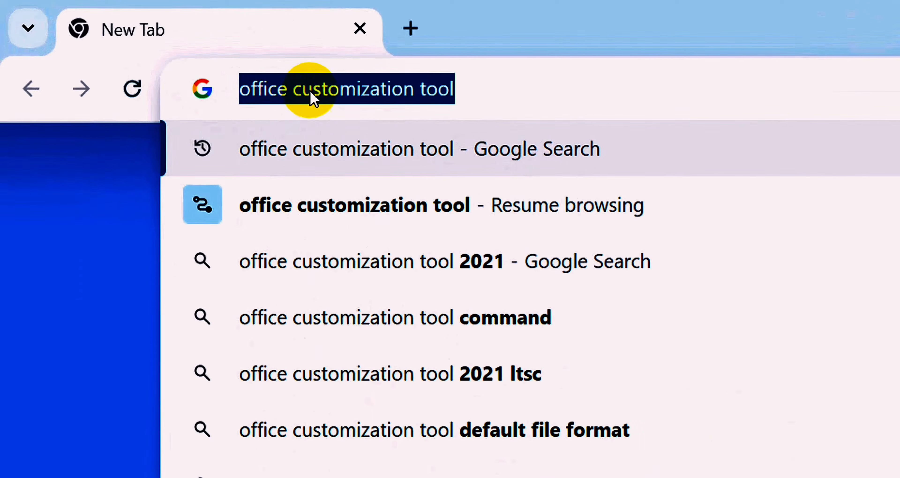
left_click(229, 44)
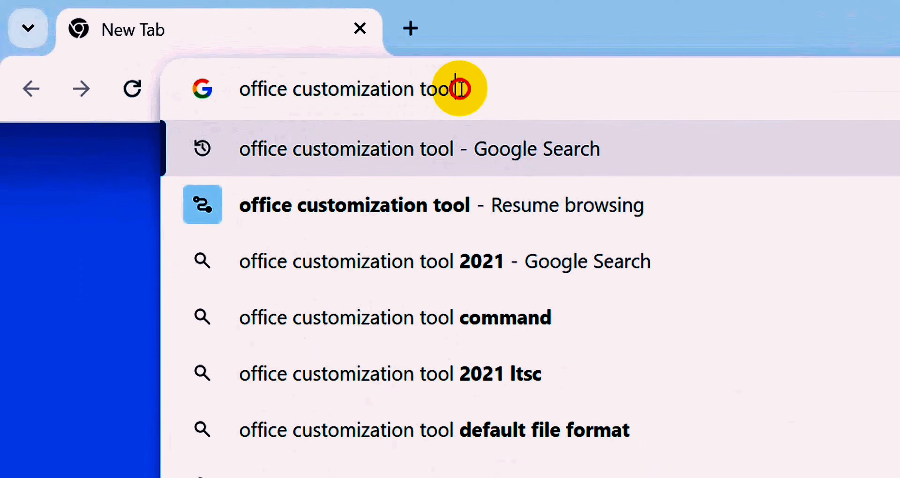
key("Return")
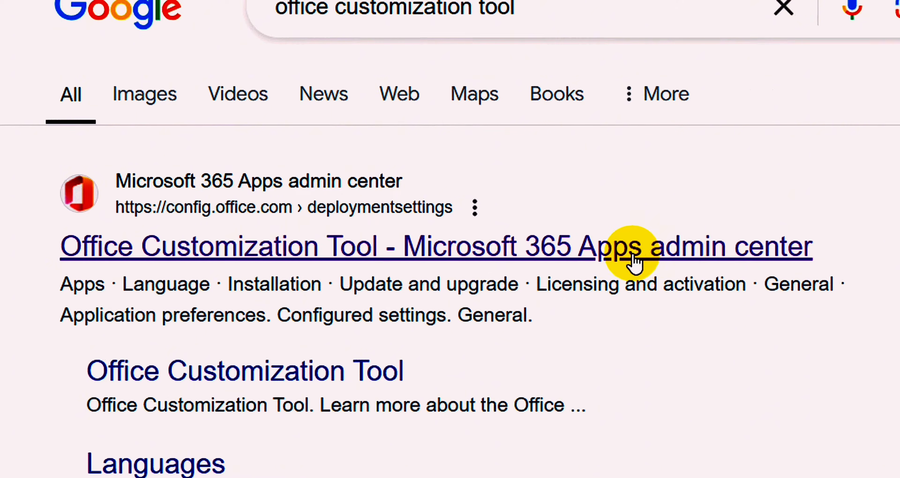
Step: Open the Office Customization Tool result from the Microsoft 365 Apps admin center in a new tab and switch to it
right_click(630, 256)
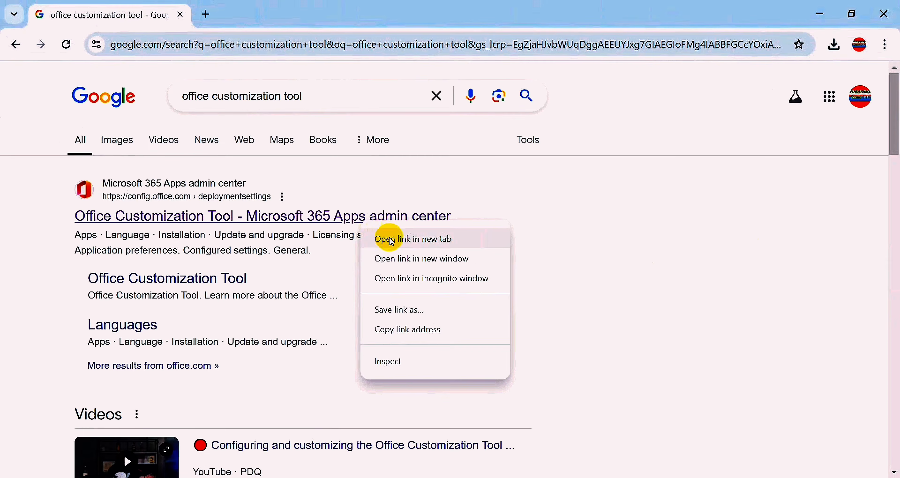
left_click(391, 241)
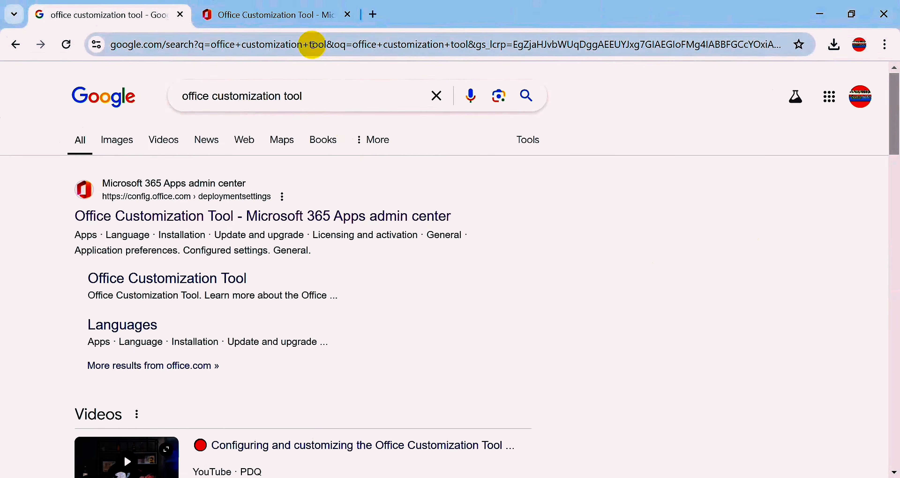
left_click(292, 17)
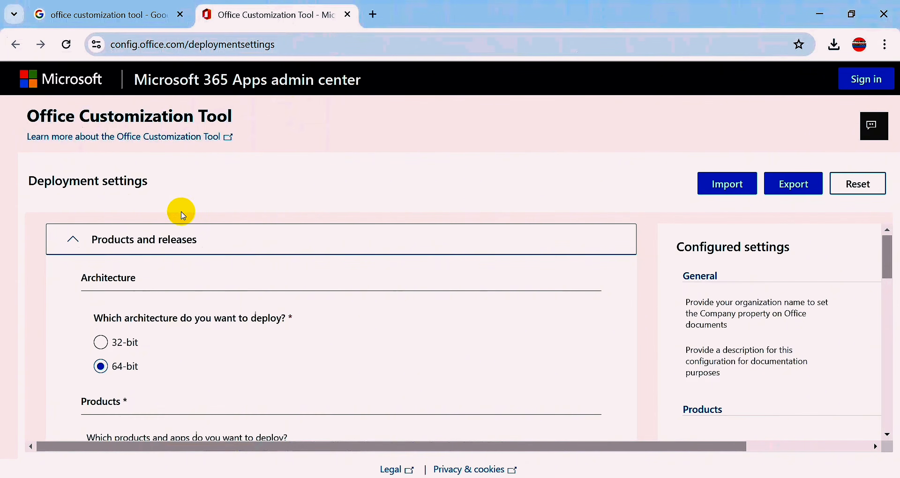
Step: Keep the 64-bit architecture, choose Office Professional Plus 2019 - Volume License as the Office suite, and complete the products and releases section
scroll(148, 308, "down", 2)
scroll(148, 308, "up", 2)
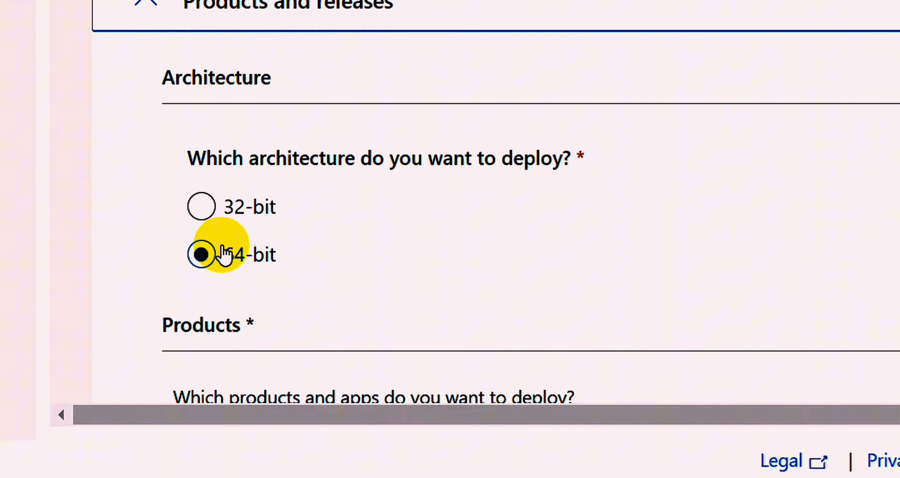
scroll(223, 255, "down", 2)
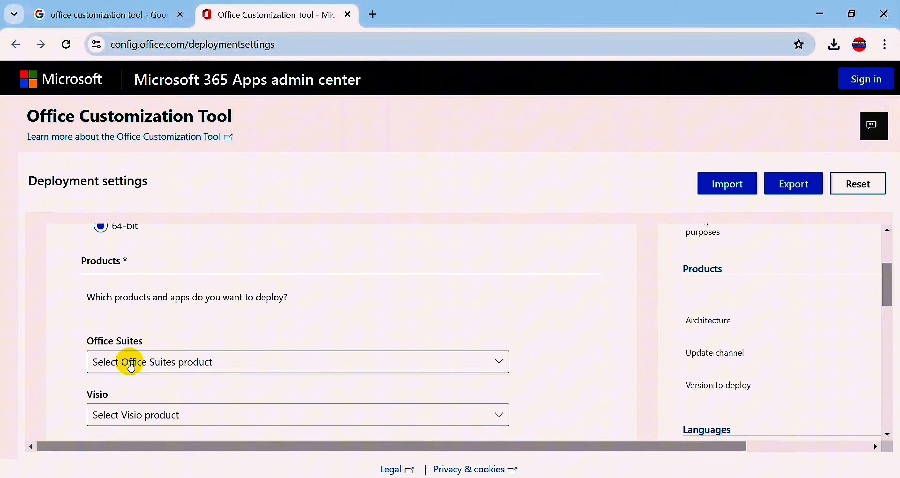
scroll(131, 348, "down", 1)
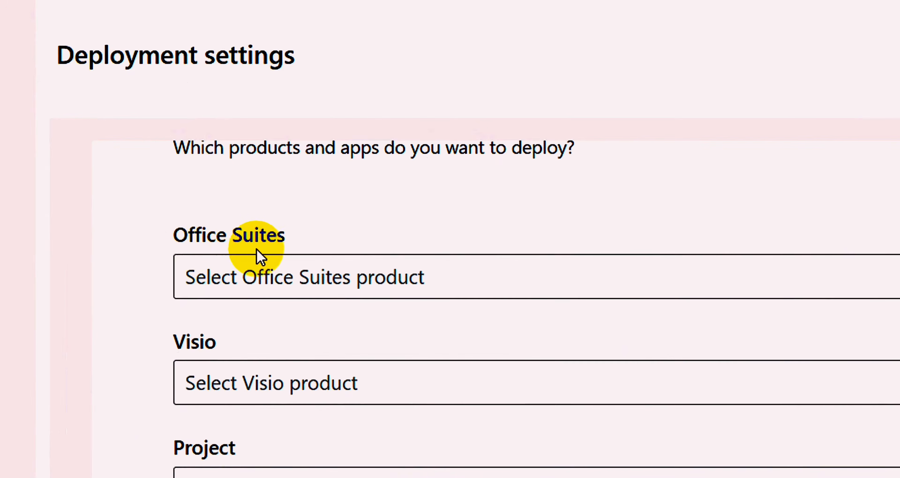
left_click(899, 277)
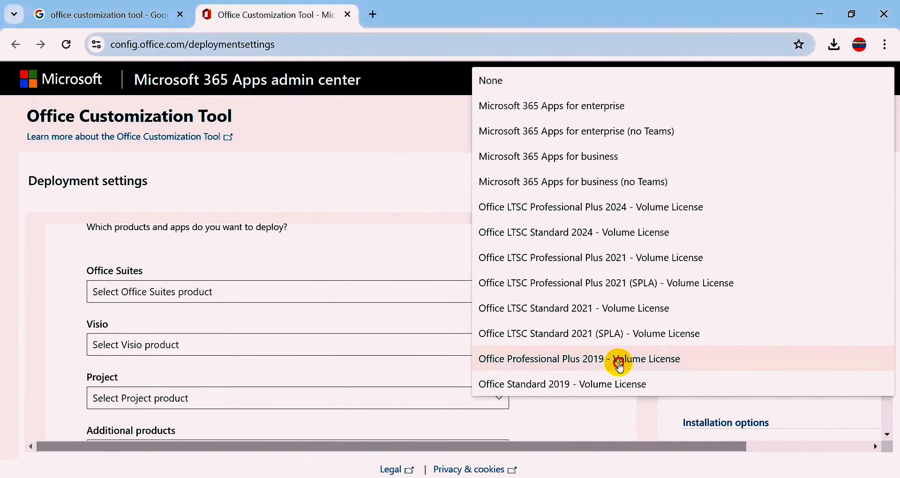
left_click(618, 365)
scroll(180, 326, "down", 6)
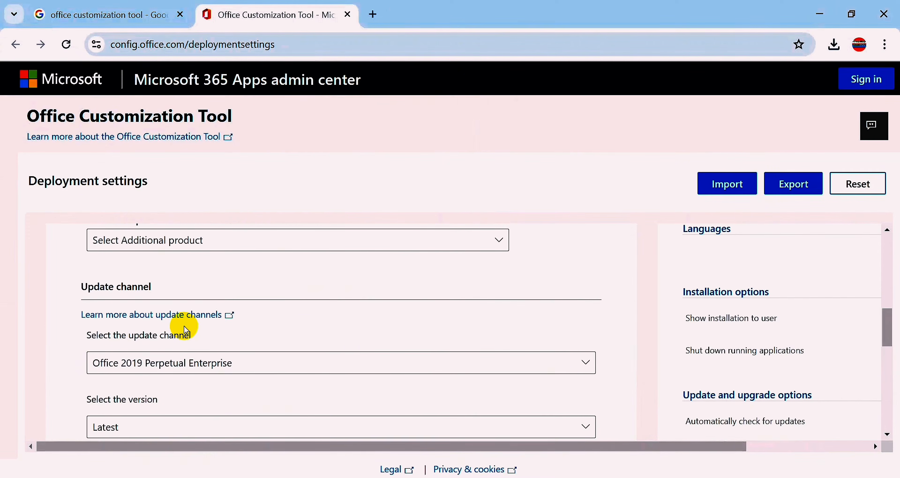
scroll(183, 325, "down", 8)
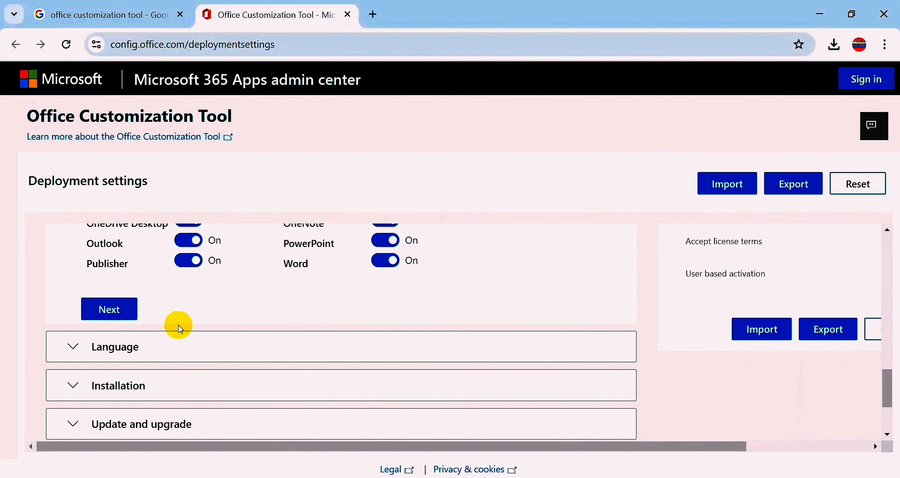
left_click(105, 310)
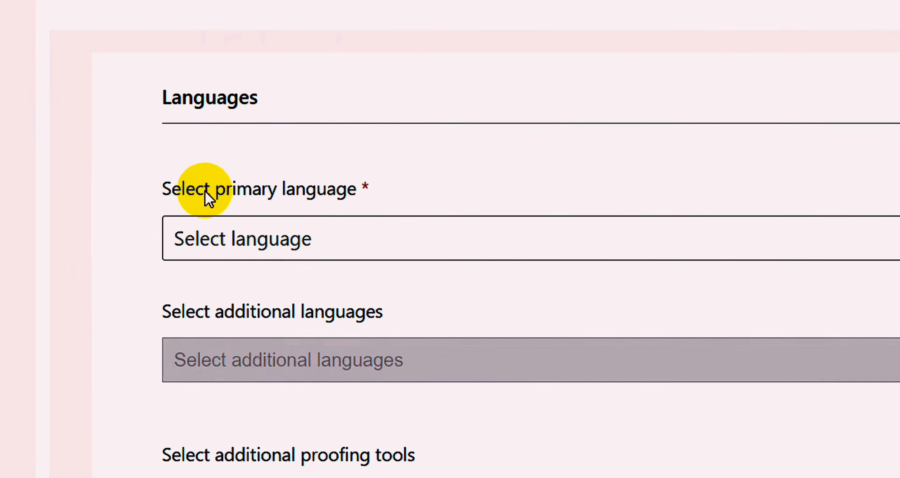
Step: Set the primary language to English (United States) and continue to the installation options
left_click(277, 247)
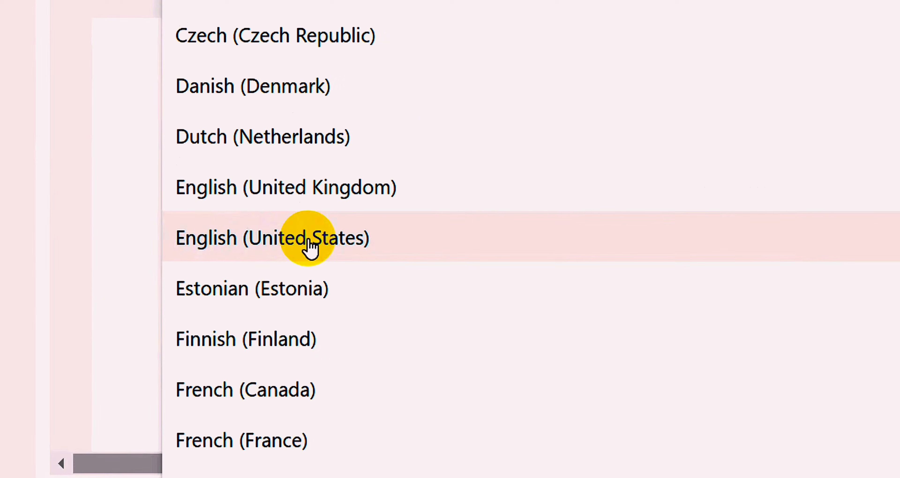
left_click(153, 336)
scroll(150, 342, "down", 3)
left_click(117, 366)
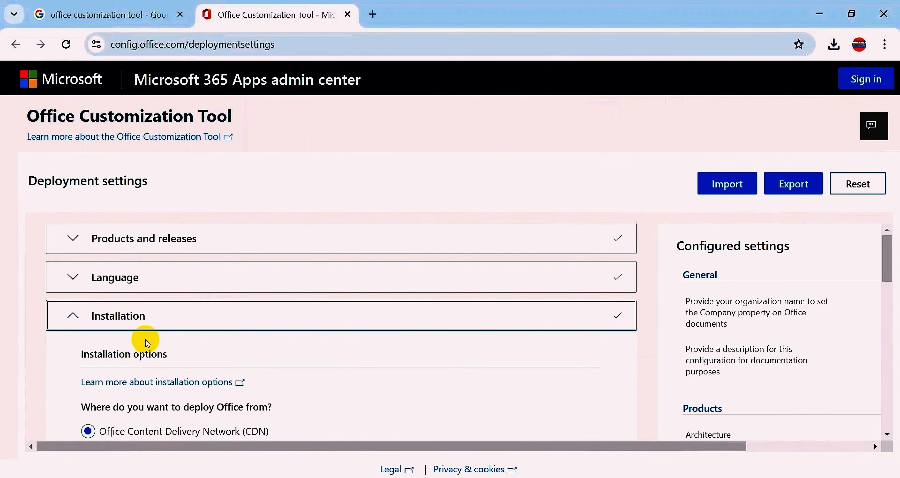
Step: Accept the default settings for installation, update and upgrade, licensing and activation, and general, continuing to the application preferences
scroll(140, 341, "down", 10)
left_click(115, 316)
scroll(133, 338, "down", 10)
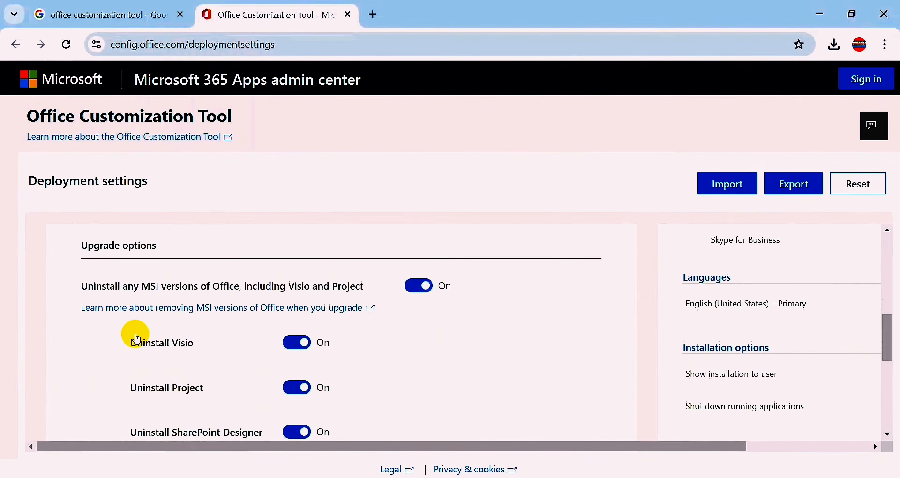
left_click(112, 310)
scroll(139, 370, "down", 5)
scroll(139, 369, "down", 5)
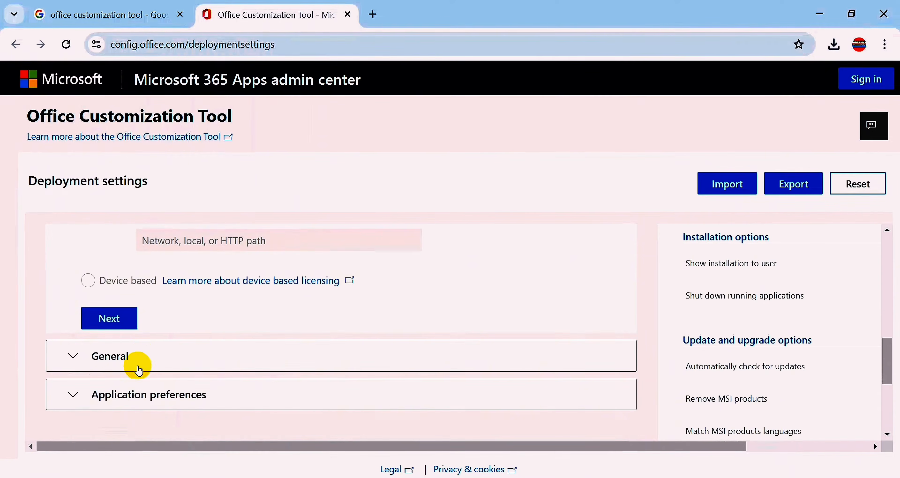
left_click(115, 317)
scroll(251, 353, "down", 6)
left_click(130, 396)
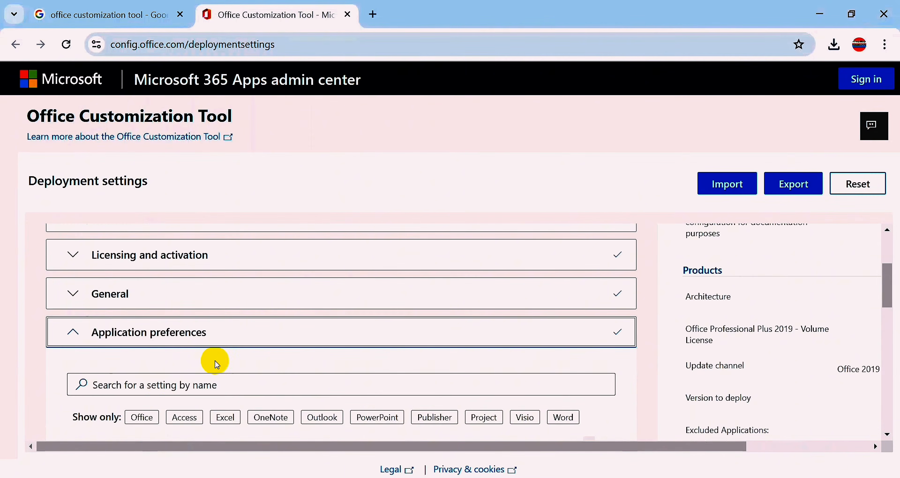
Step: Finish the deployment configuration, leaving all application preferences at their defaults
scroll(216, 361, "down", 6)
left_click_drag(889, 324, 877, 398)
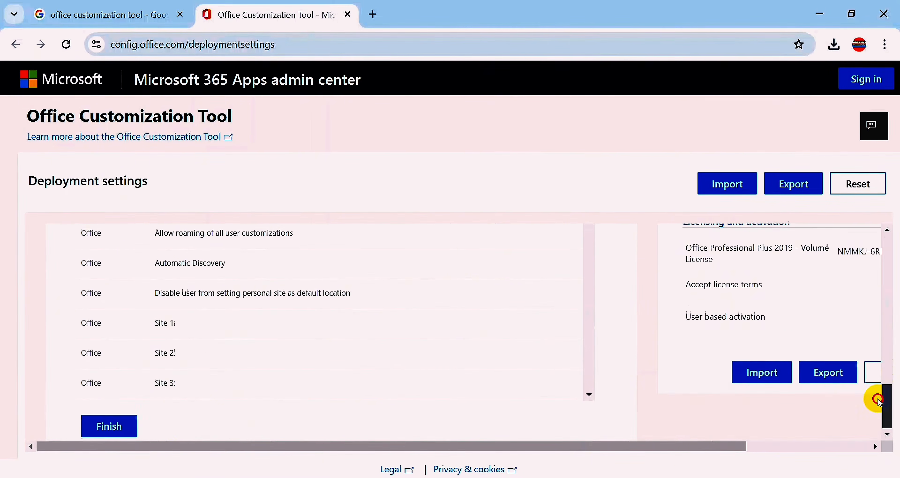
left_click(112, 427)
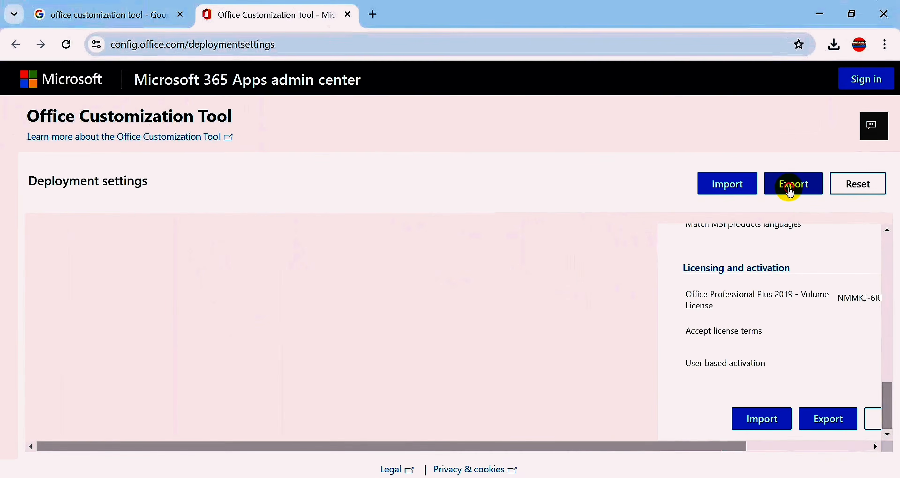
Step: Start exporting the configuration with Office Open XML formats as the default file format
left_click(678, 250)
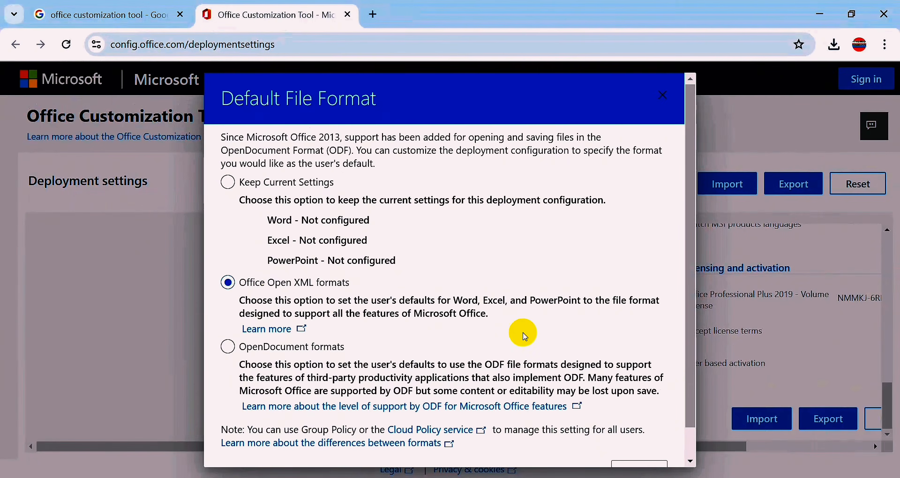
scroll(523, 334, "down", 1)
left_click(640, 441)
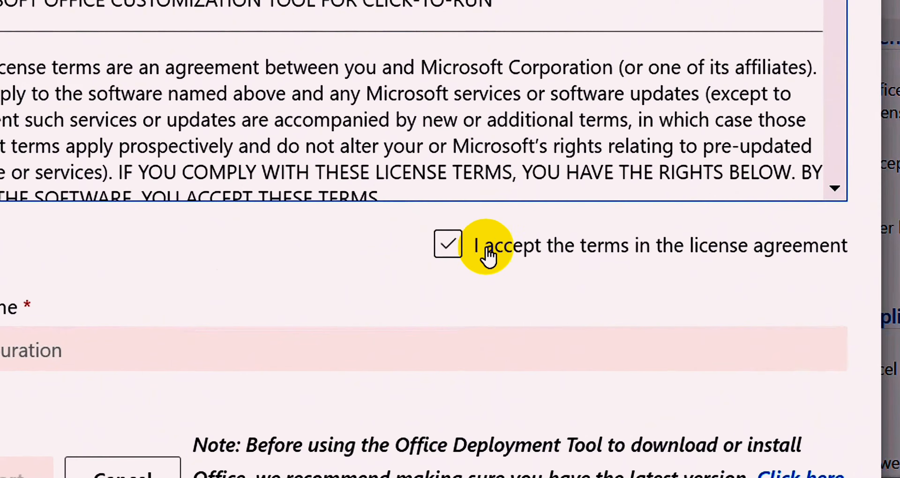
Step: Accept the license agreement and export the deployment configuration as Configuration.xml, checking that the file is in the downloads
left_click(370, 249)
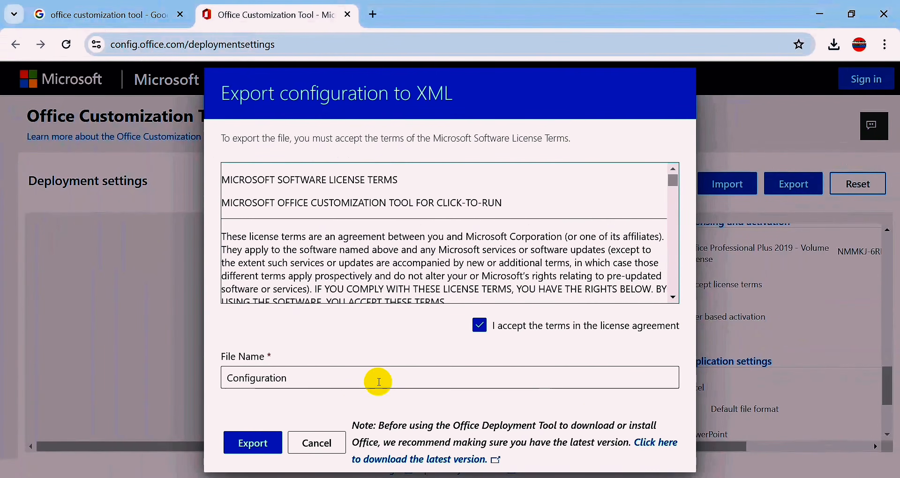
left_click(252, 443)
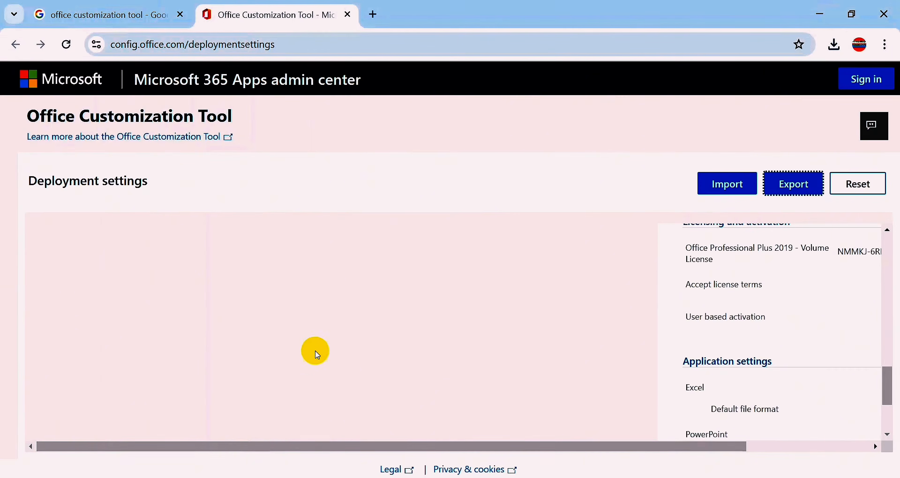
left_click(831, 46)
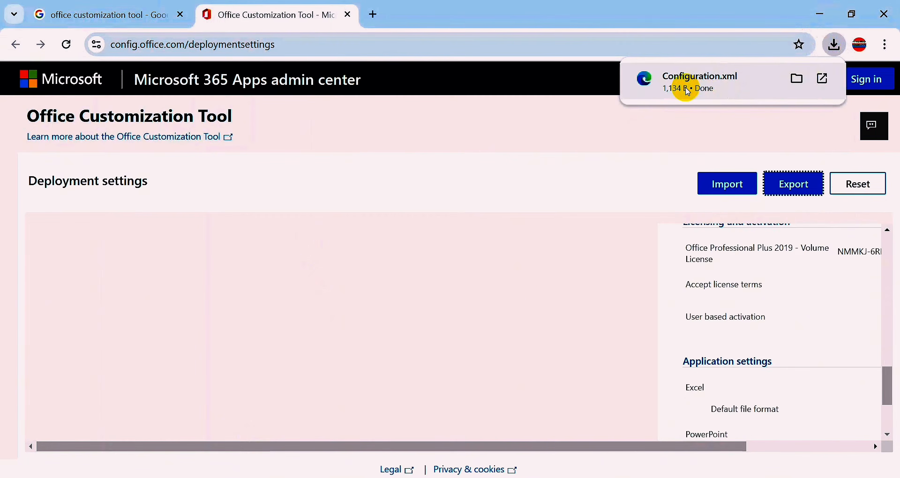
Step: Search Google for "deployment tool 2019" in a new tab and close the two older tabs
left_click(373, 14)
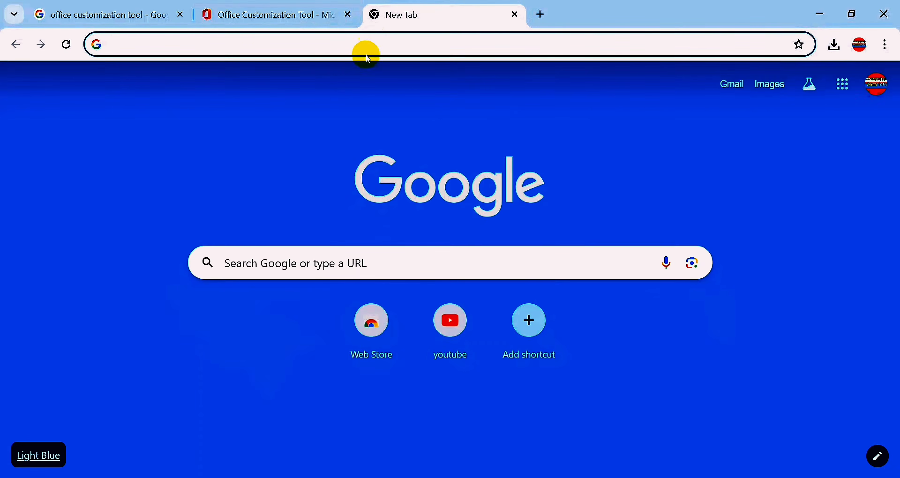
left_click(231, 46)
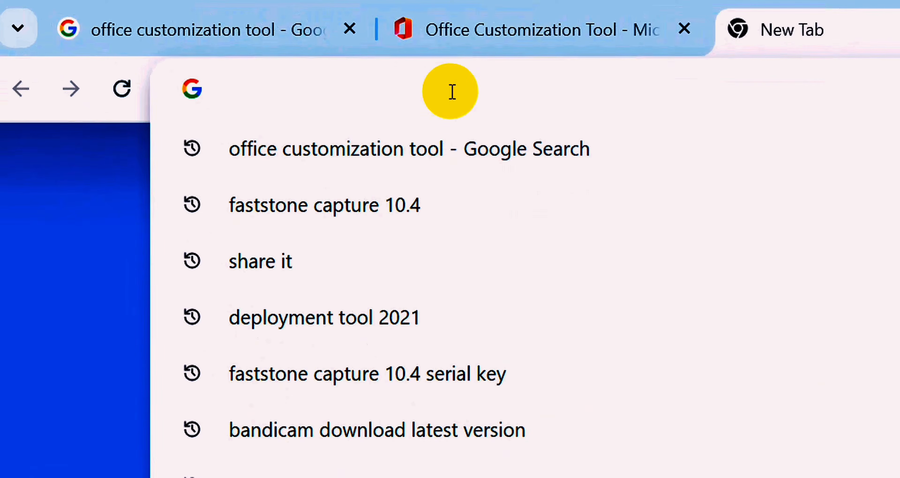
type("d")
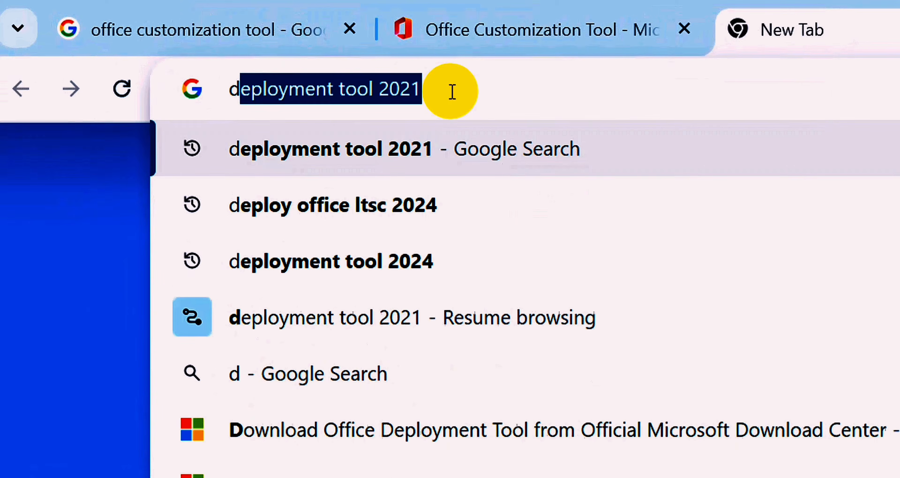
type("eployment tool 2019")
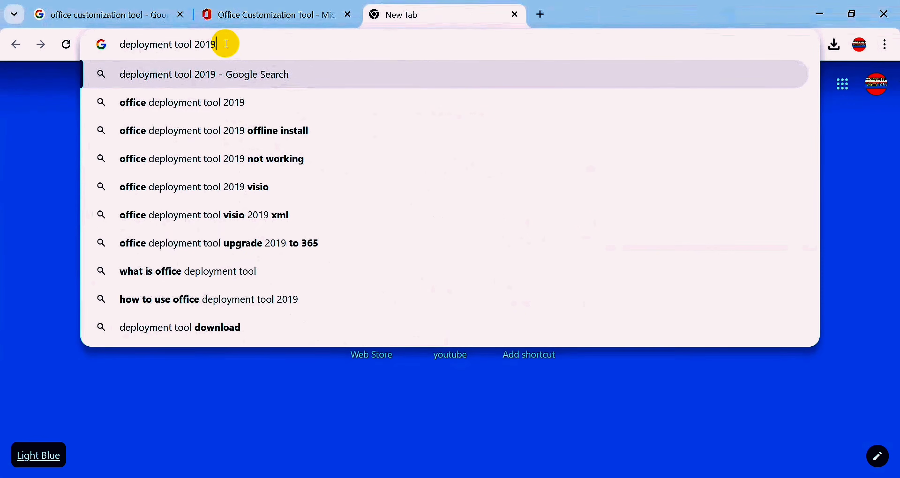
key("Return")
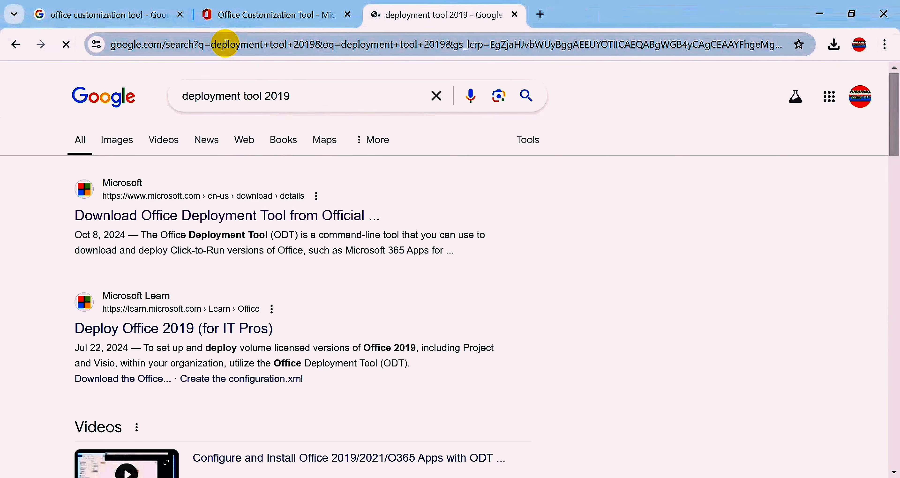
left_click(348, 14)
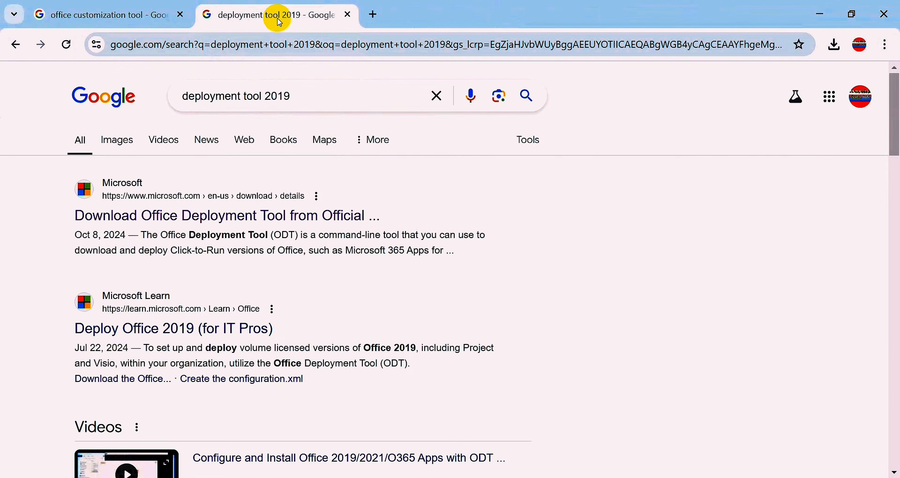
left_click(181, 14)
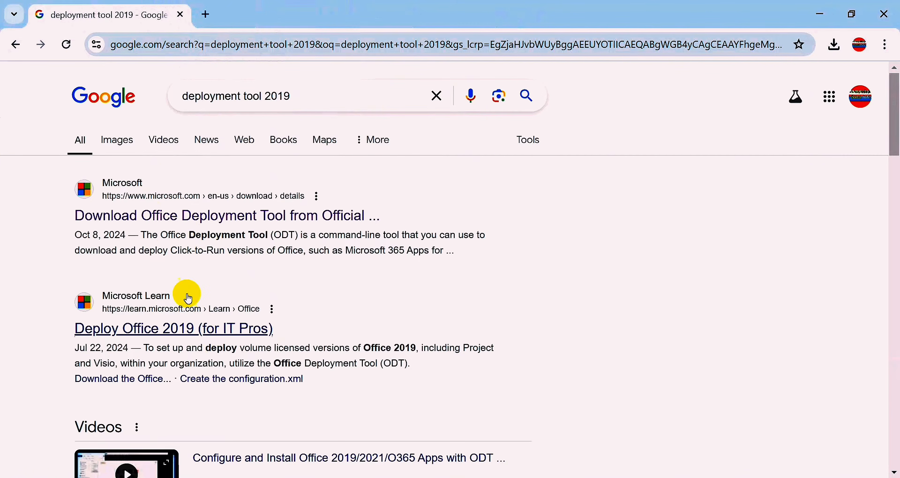
Step: Open the Office Deployment Tool download result and the "Deploy Office 2019 (for IT Pros)" result in separate new tabs
right_click(189, 221)
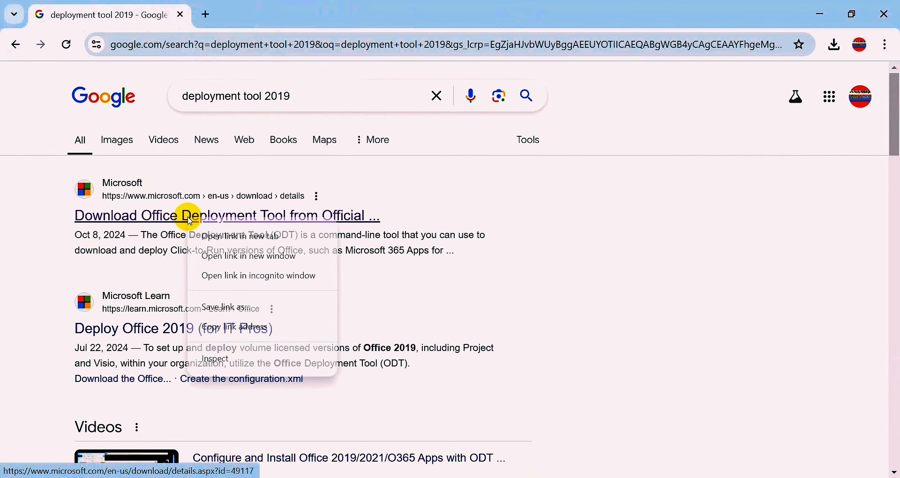
left_click(214, 236)
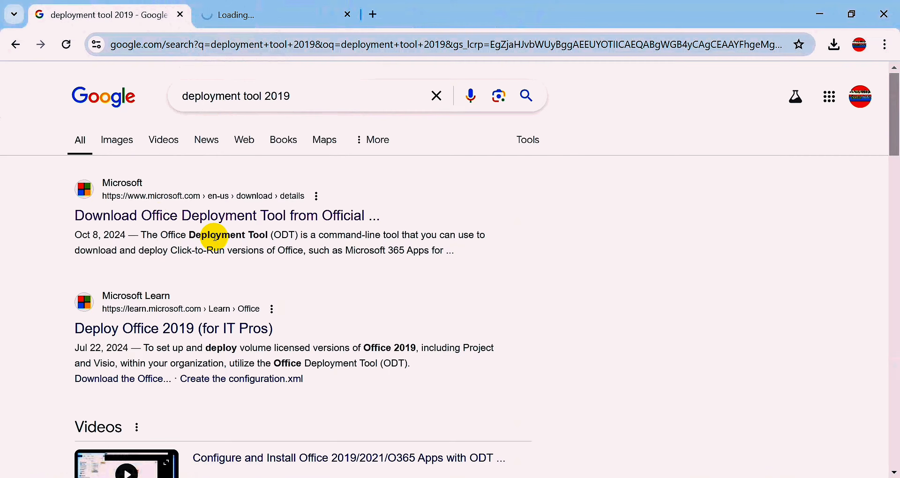
right_click(187, 337)
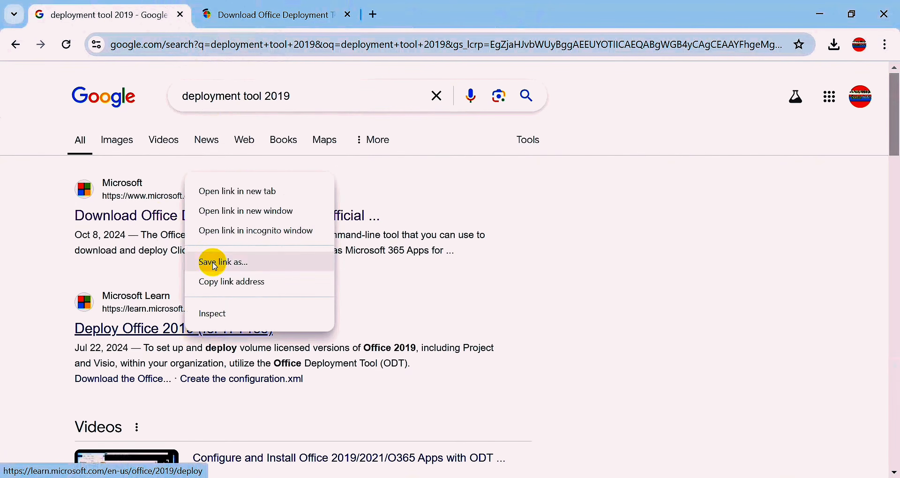
left_click(229, 196)
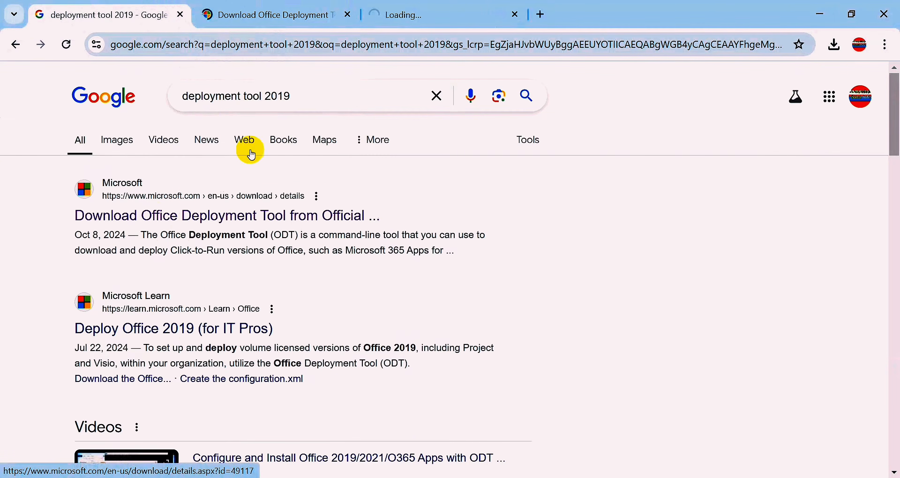
Step: Download the English Office Deployment Tool from the Microsoft Download Center and close that page's tab
left_click(279, 21)
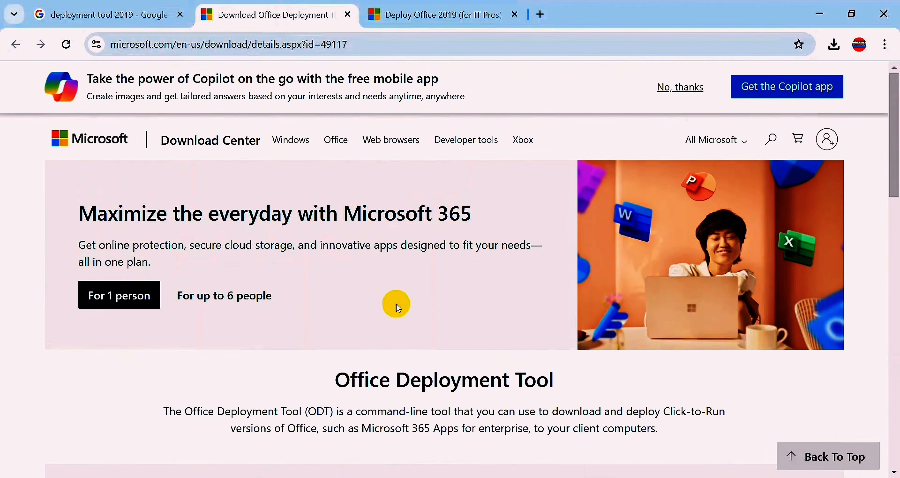
scroll(396, 304, "down", 4)
scroll(399, 307, "down", 2)
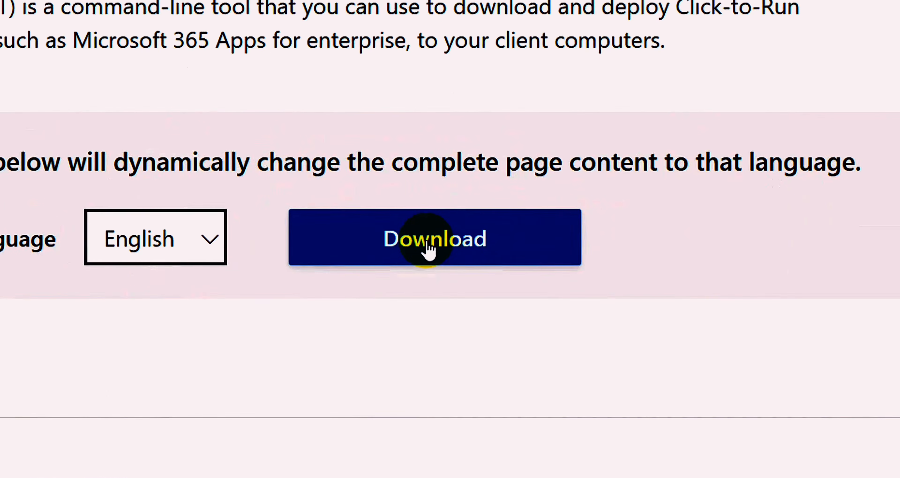
left_click(401, 241)
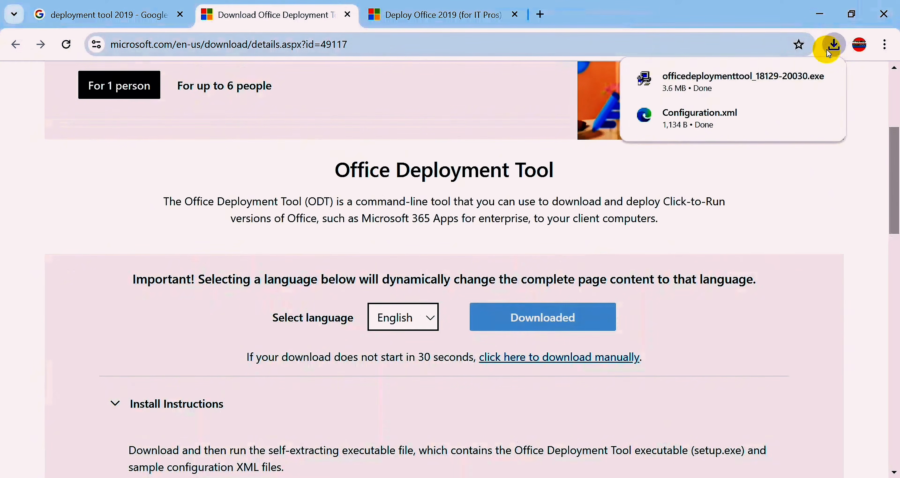
left_click(348, 14)
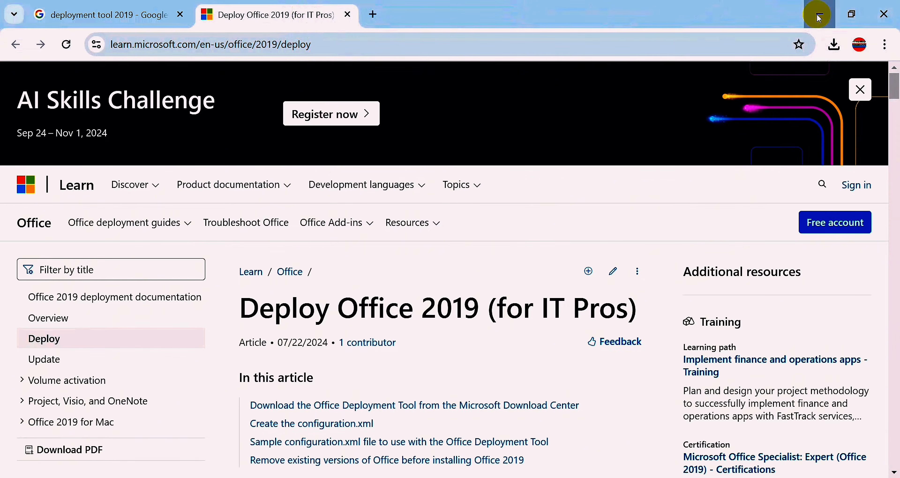
Step: Minimize the browser, switch to File Explorer and open the Downloads folder in a maximized window
left_click(819, 16)
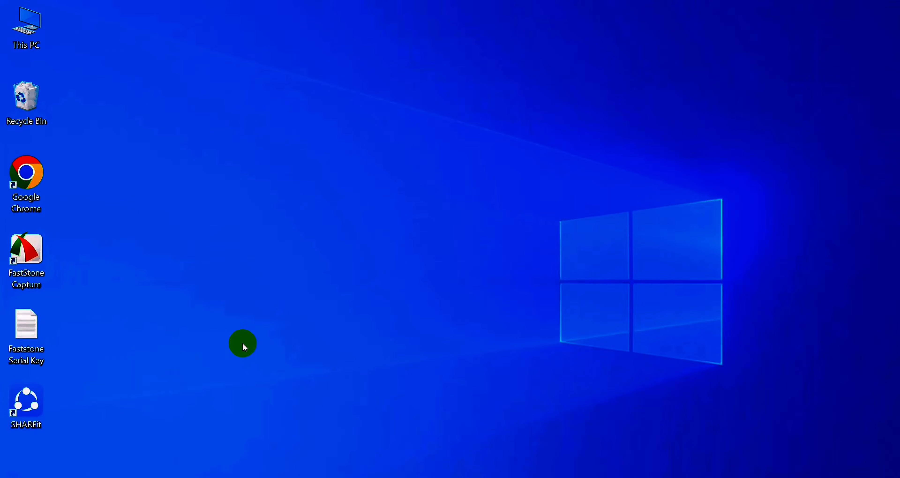
double_click(27, 24)
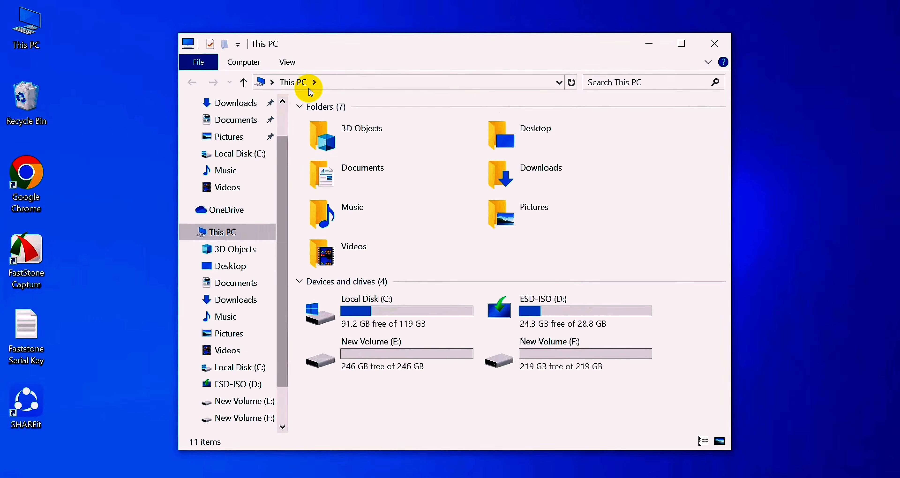
left_click(681, 44)
double_click(715, 99)
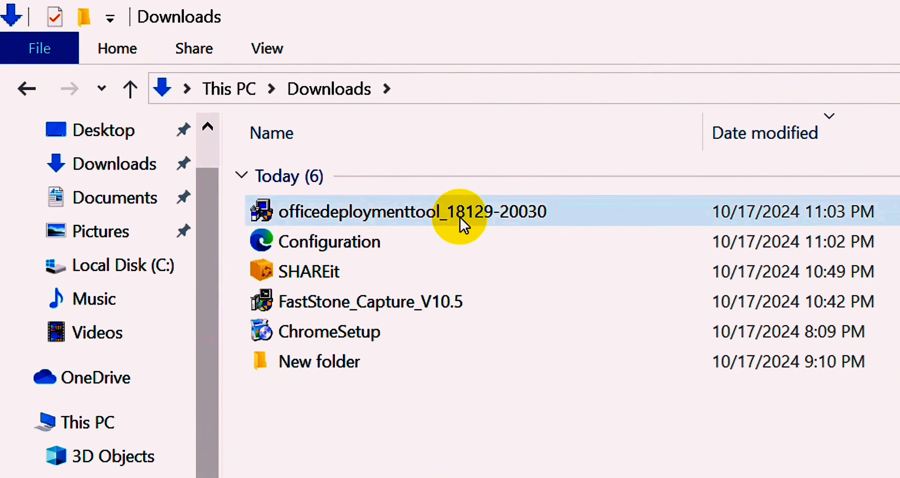
left_click(197, 128)
left_click(209, 110, "ctrl")
right_click(212, 108)
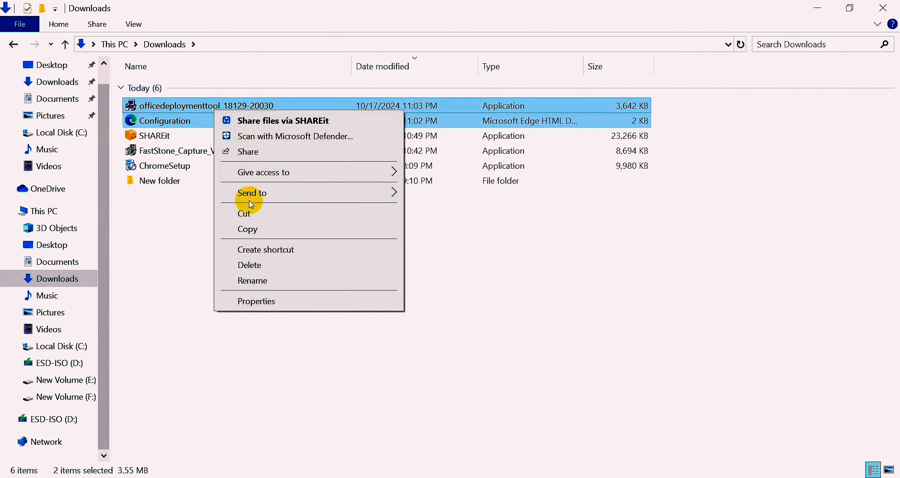
left_click(193, 221)
Step: Create a folder named "Office 2019" in Downloads
right_click(193, 221)
mouse_move(237, 384)
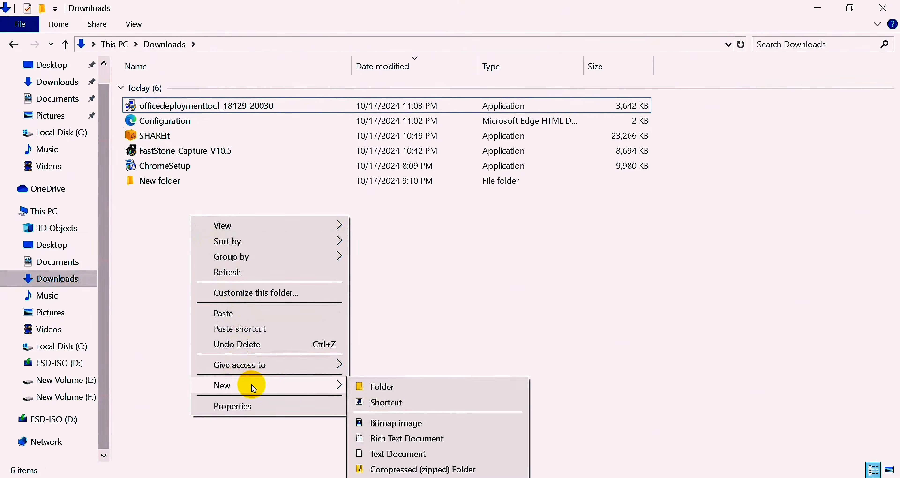
left_click(399, 386)
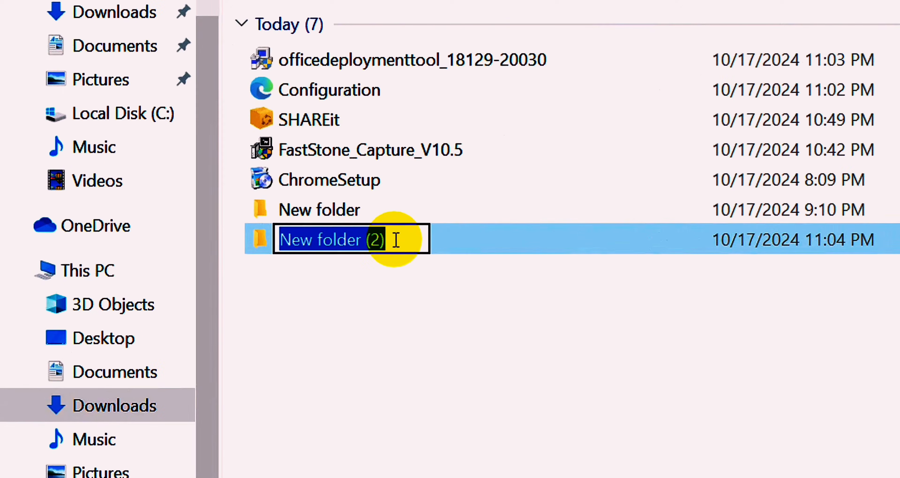
type("Office 20")
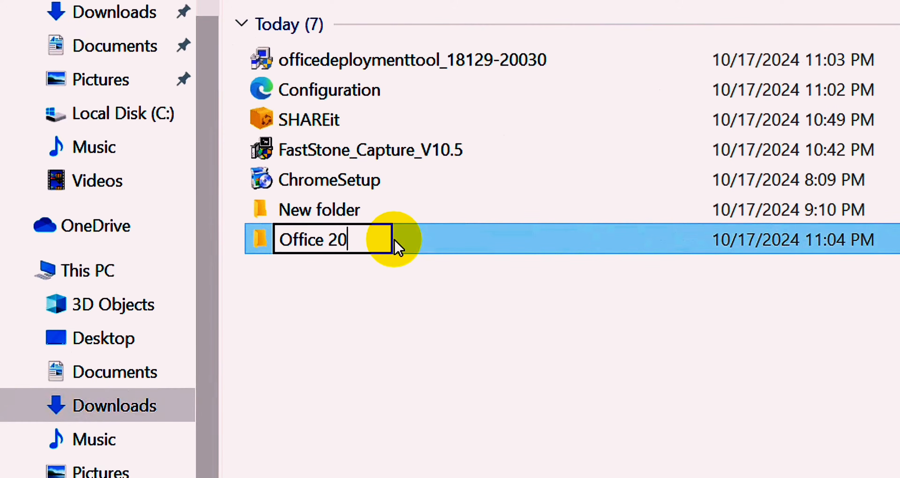
type("19")
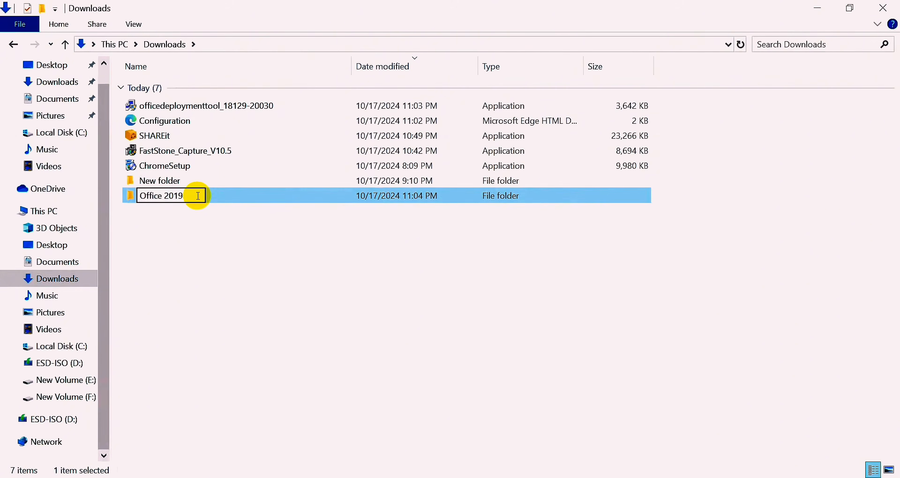
key("Return")
Step: Paste the deployment tool and Configuration files into the Office 2019 folder
double_click(205, 204)
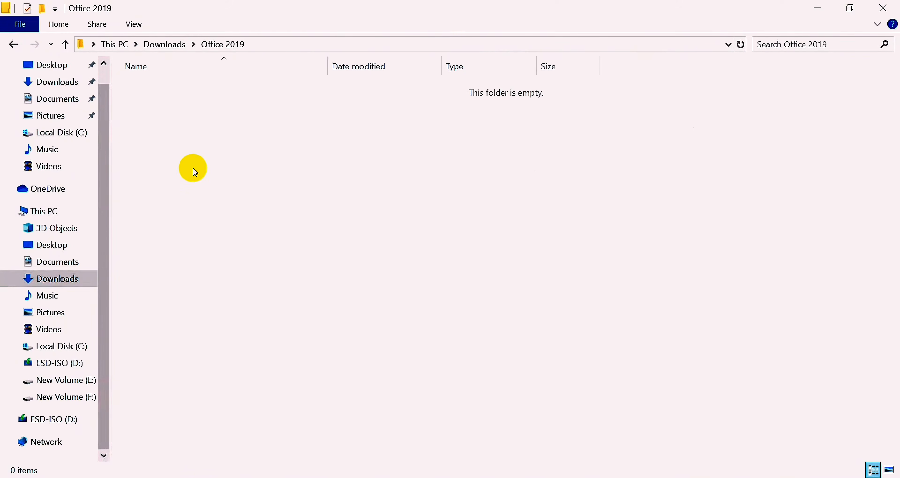
right_click(182, 125)
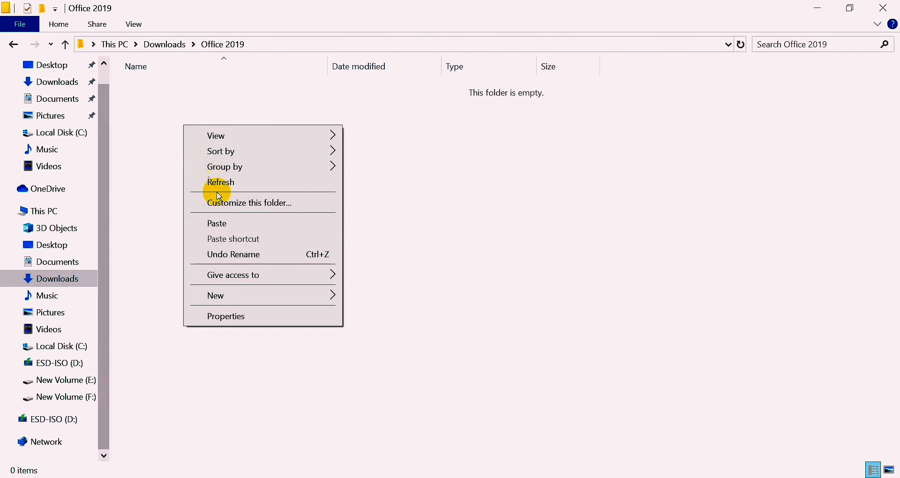
left_click(224, 224)
left_click(211, 155)
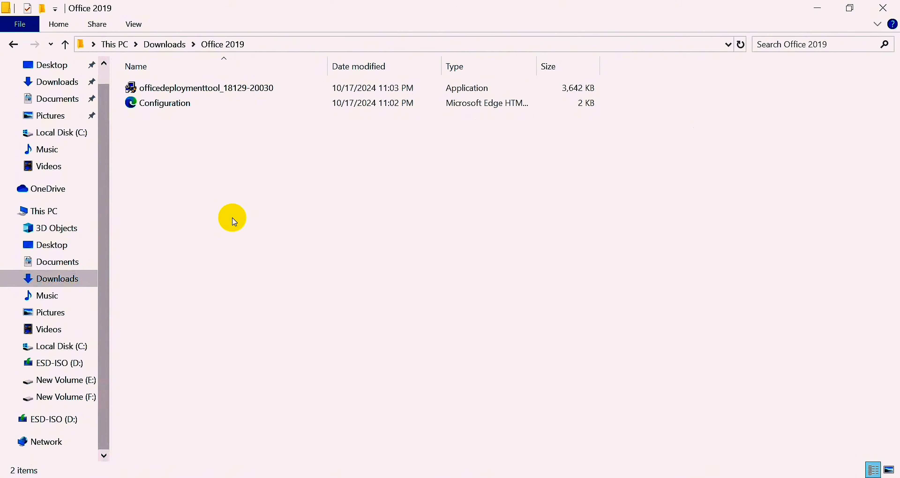
right_click(205, 92)
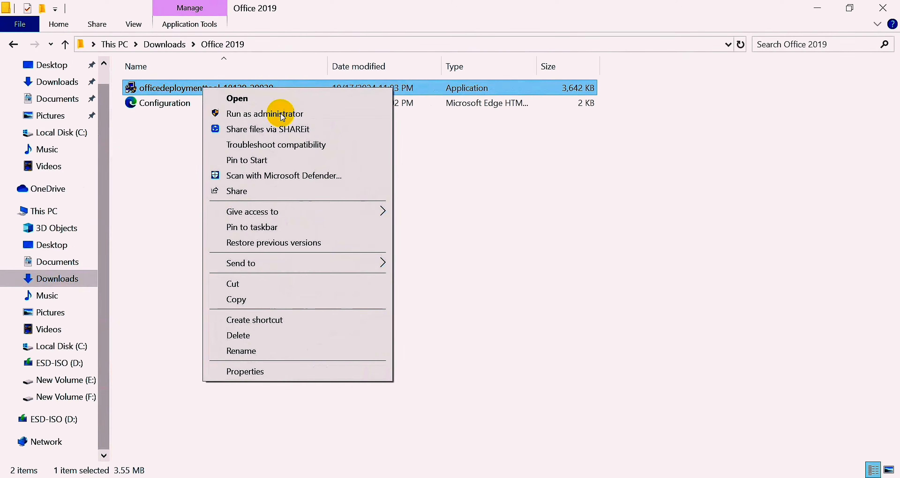
left_click(564, 233)
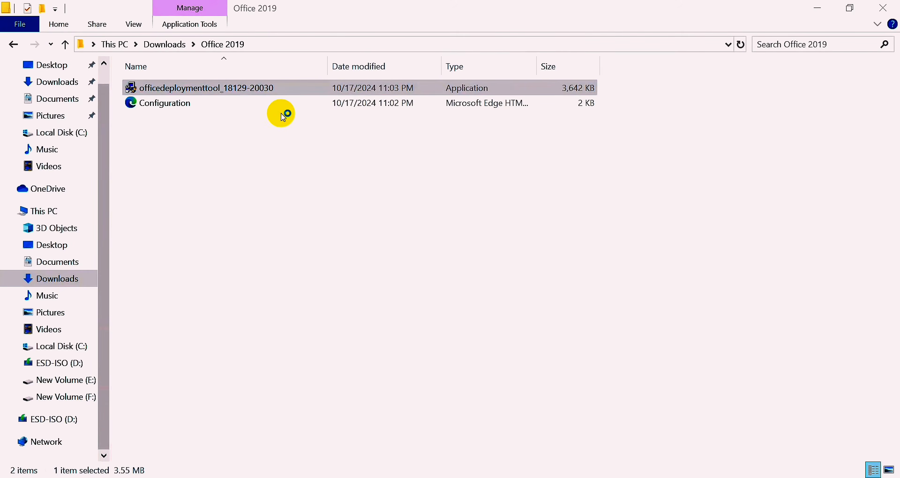
scroll(270, 213, "down", 3)
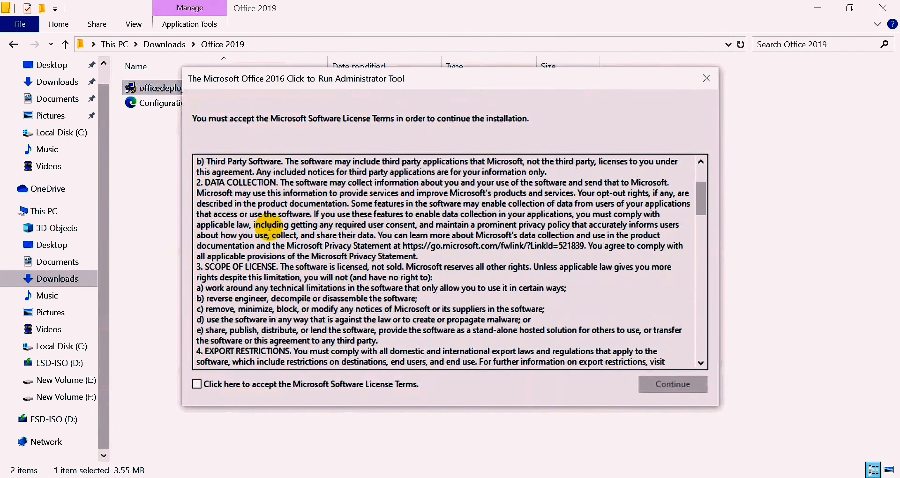
left_click_drag(273, 76, 273, 39)
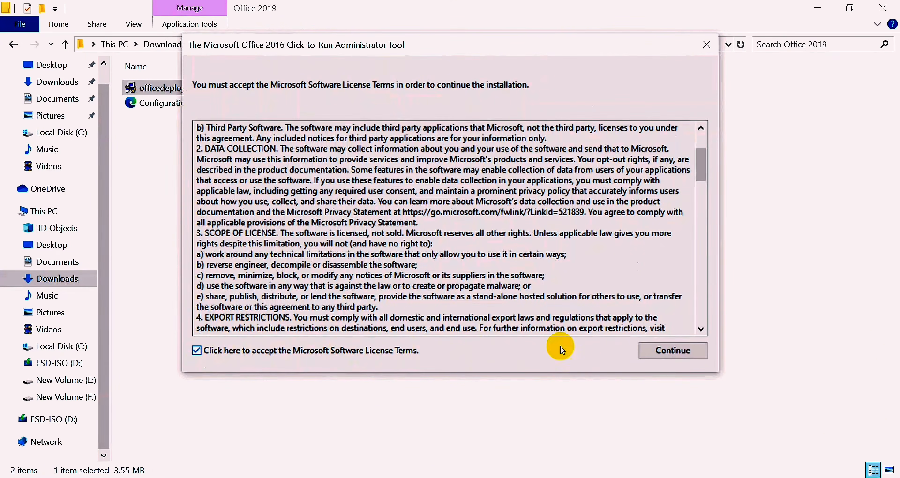
left_click(663, 352)
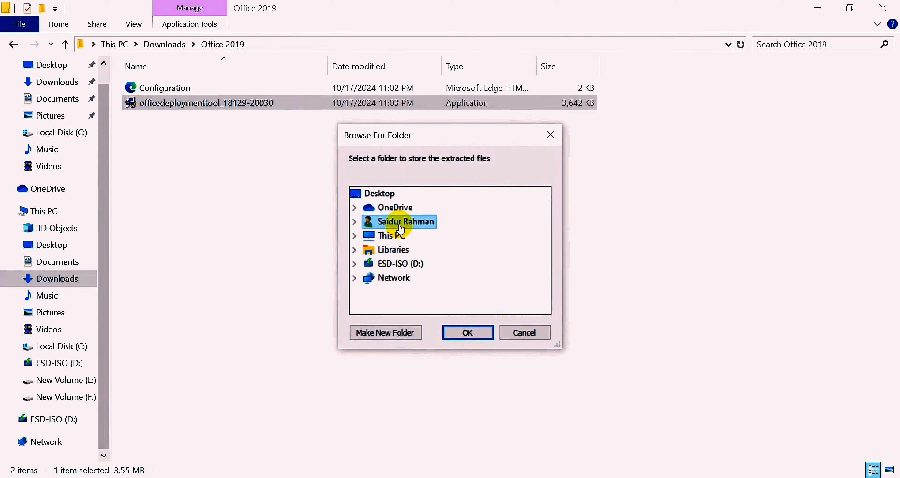
Step: Extract the deployment tool's files into the Office 2019 folder under This PC > Downloads
double_click(392, 236)
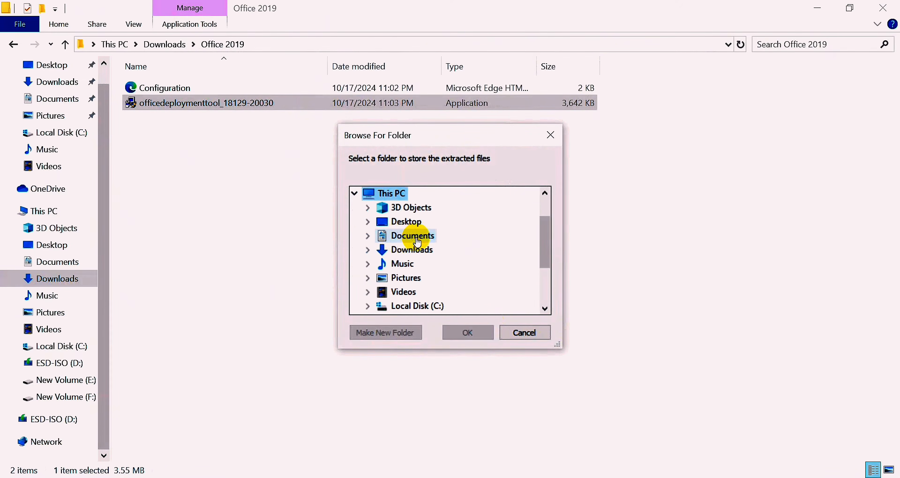
double_click(412, 250)
left_click(419, 278)
left_click(467, 332)
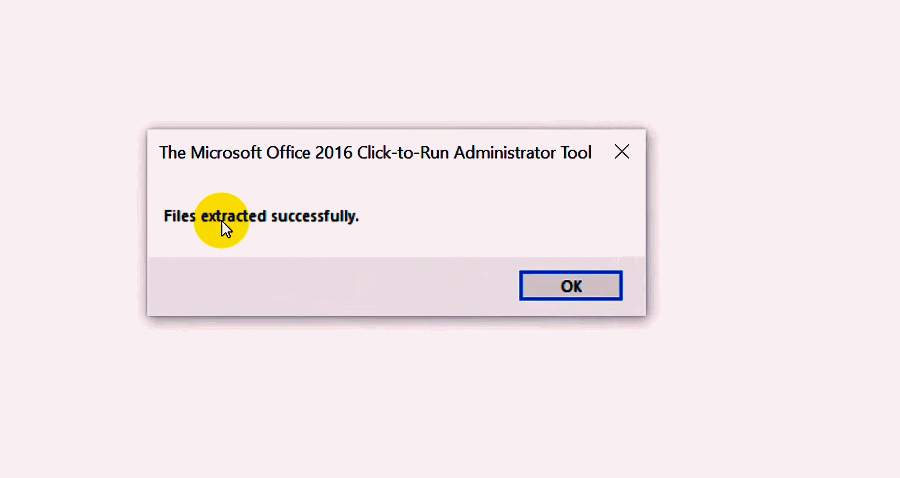
left_click(550, 287)
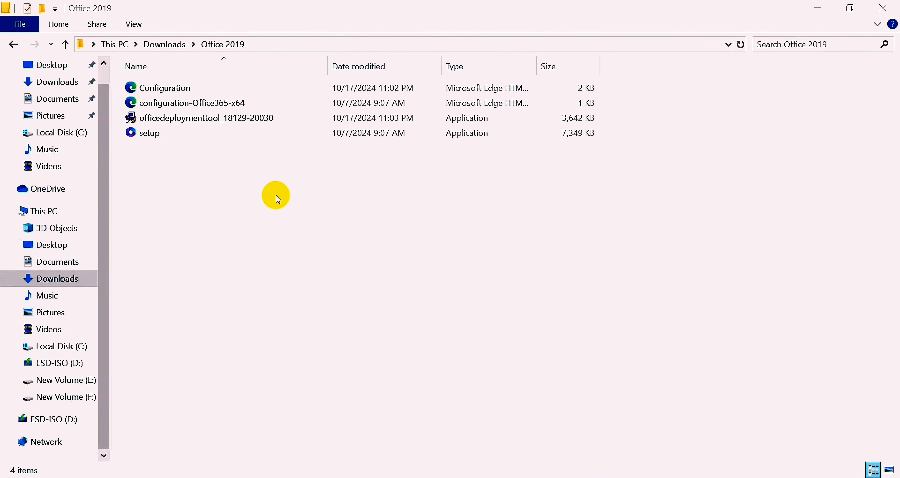
Step: Move the Office 2019 folder from Downloads to the root of Local Disk (C:)
left_click(65, 44)
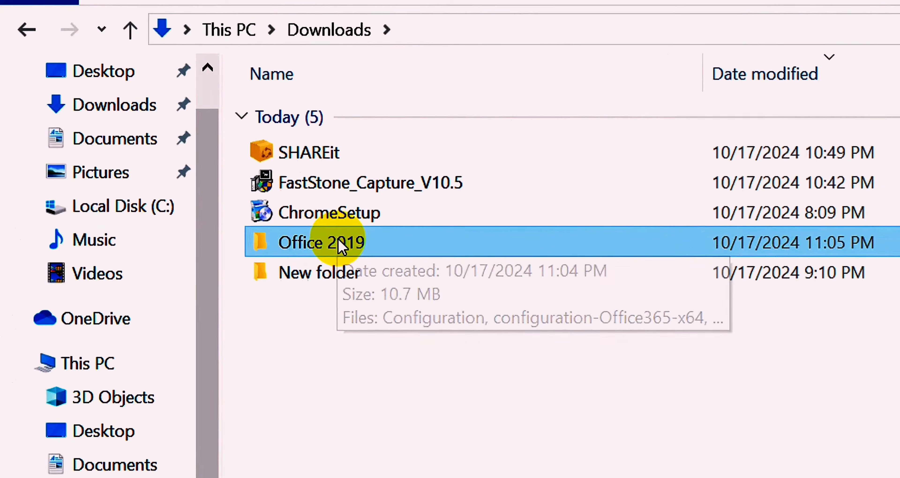
left_click(325, 244)
right_click(325, 244)
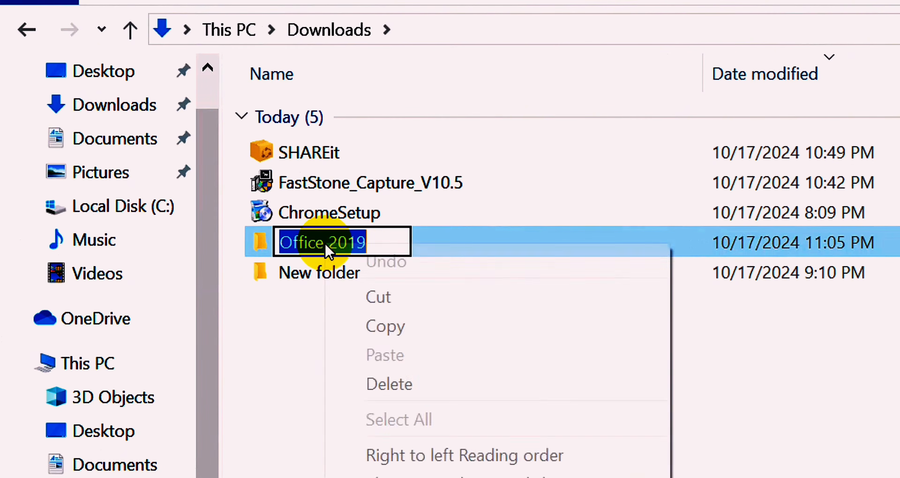
left_click(474, 237)
right_click(435, 230)
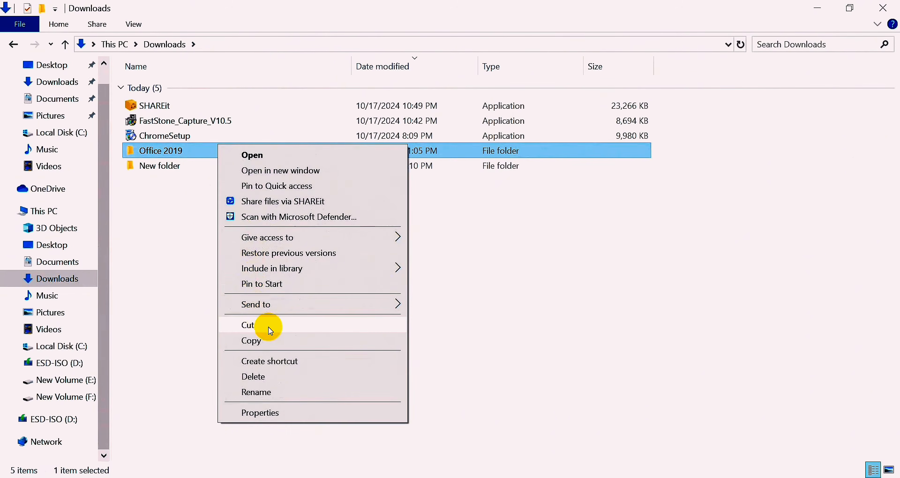
left_click(254, 325)
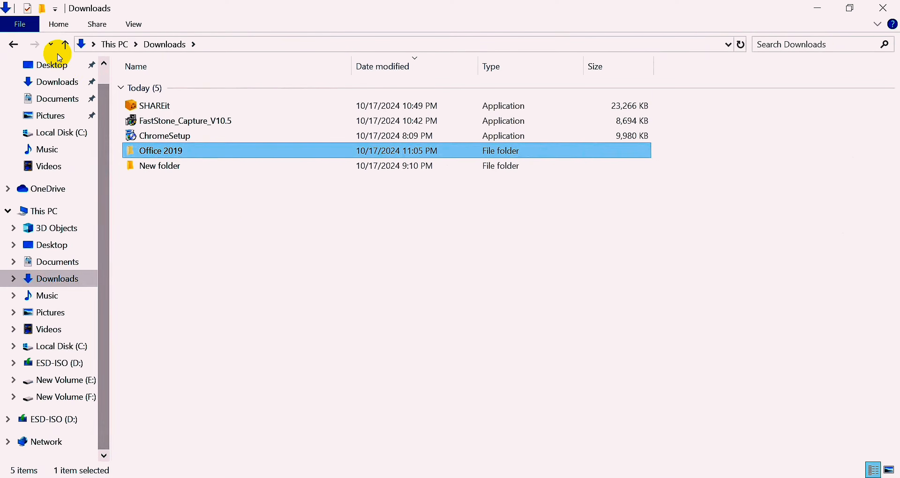
left_click(44, 210)
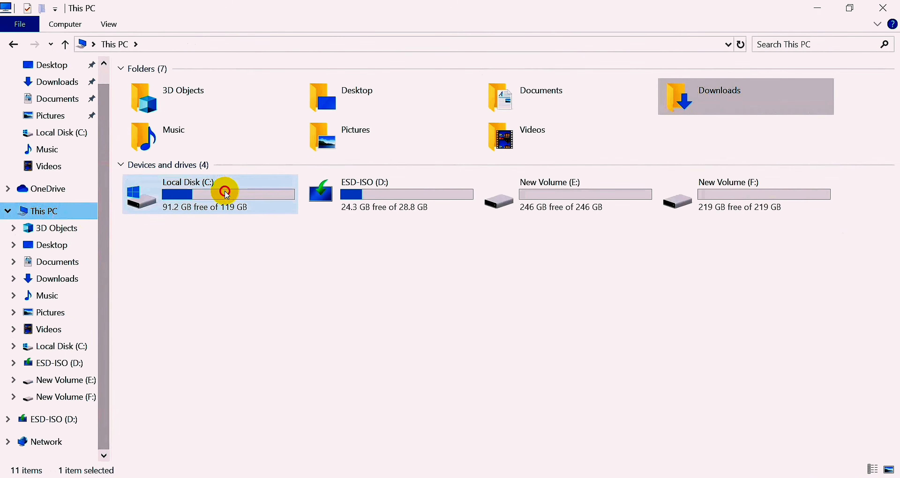
double_click(225, 192)
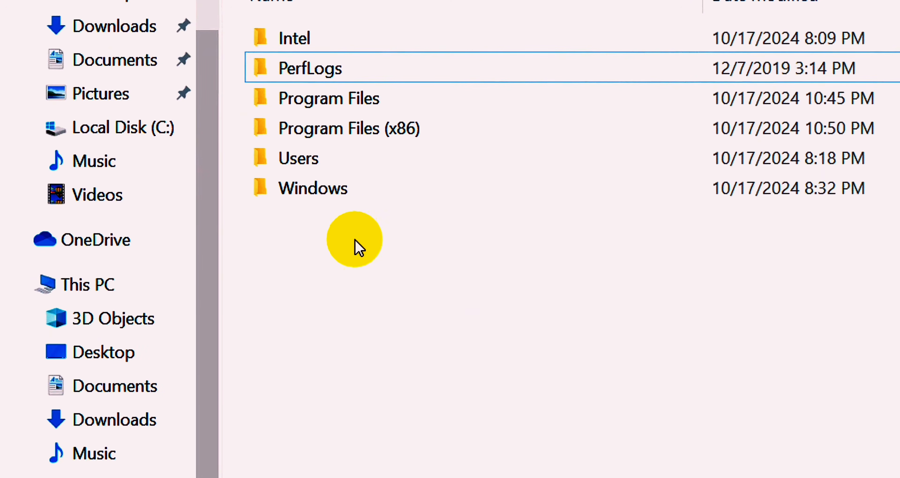
right_click(181, 192)
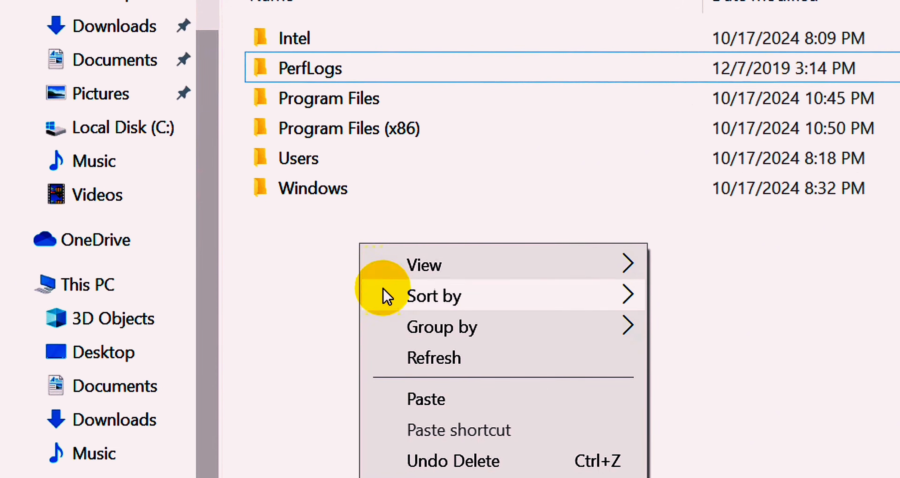
left_click(440, 398)
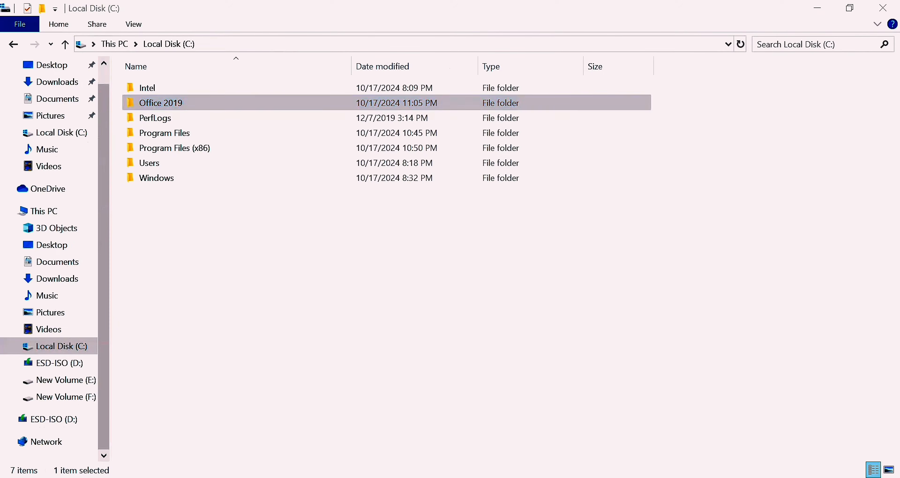
Step: Open Command Prompt as administrator and move its window clear of the File Explorer navigation list
left_click(154, 477)
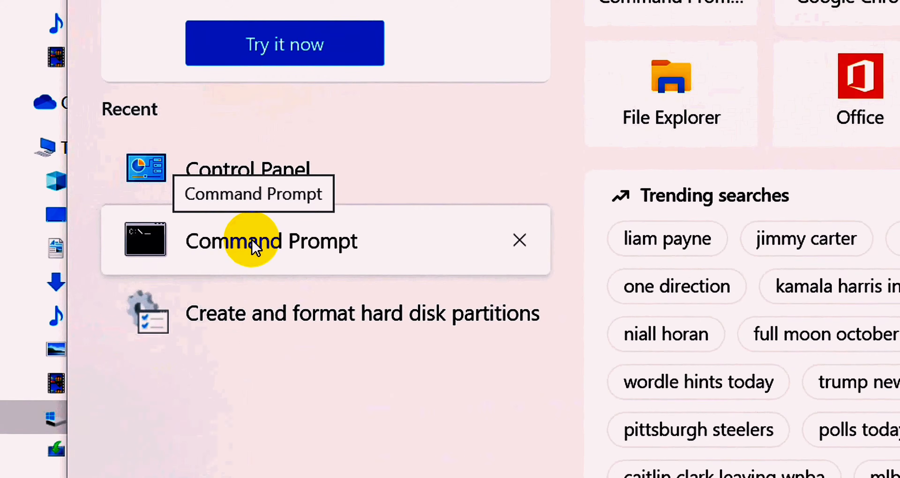
right_click(252, 241)
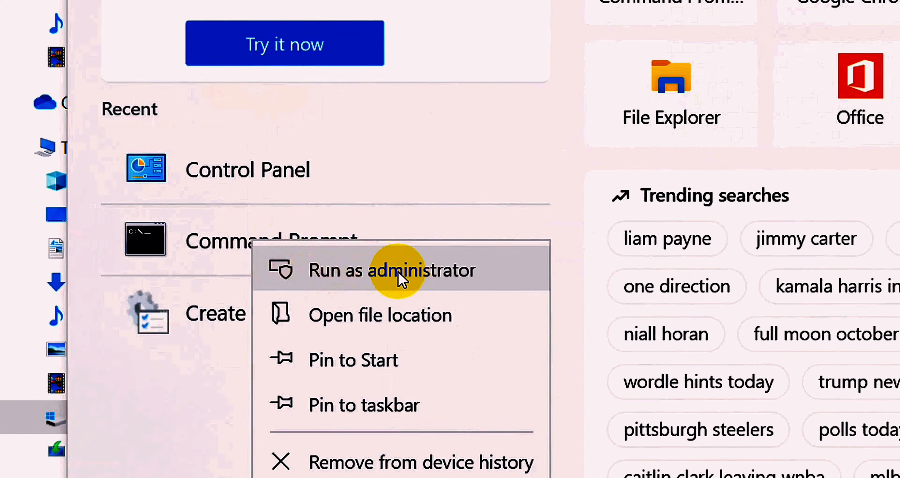
left_click(409, 274)
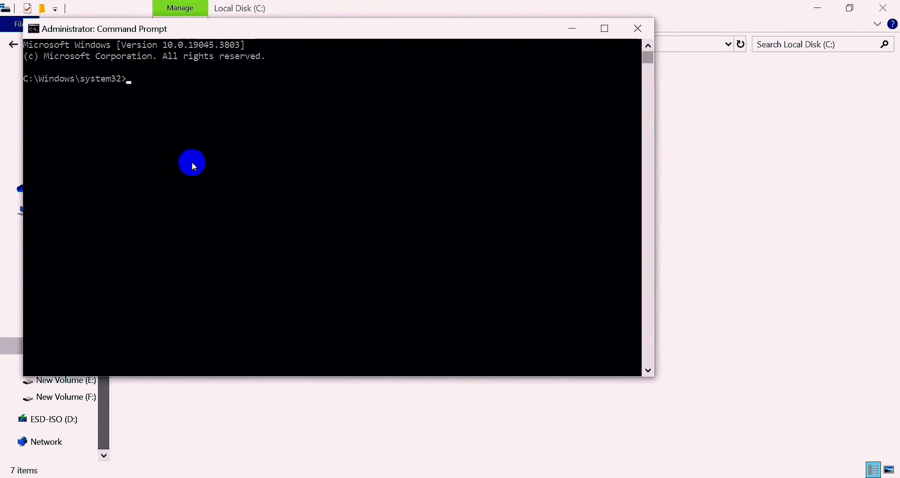
left_click_drag(260, 26, 339, 43)
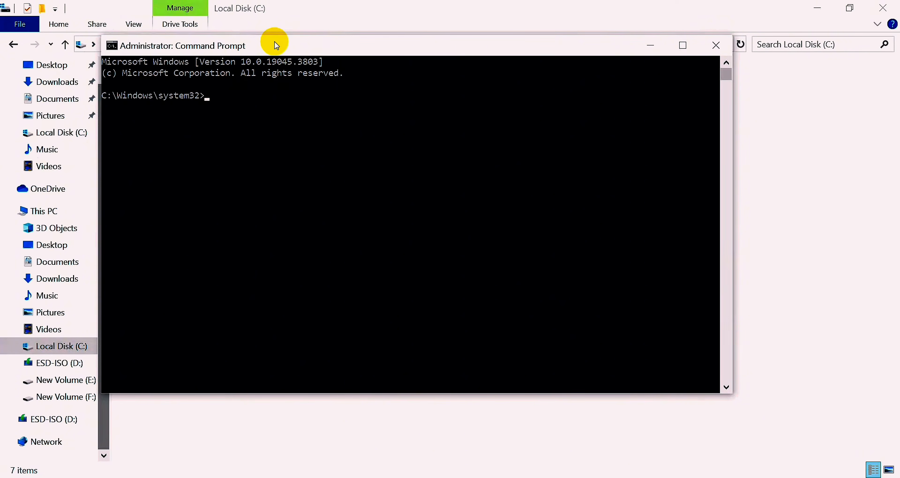
Step: Open the Office 2019 folder on Local Disk (C:) in File Explorer and copy its path, C:\Office 2019
left_click(181, 105)
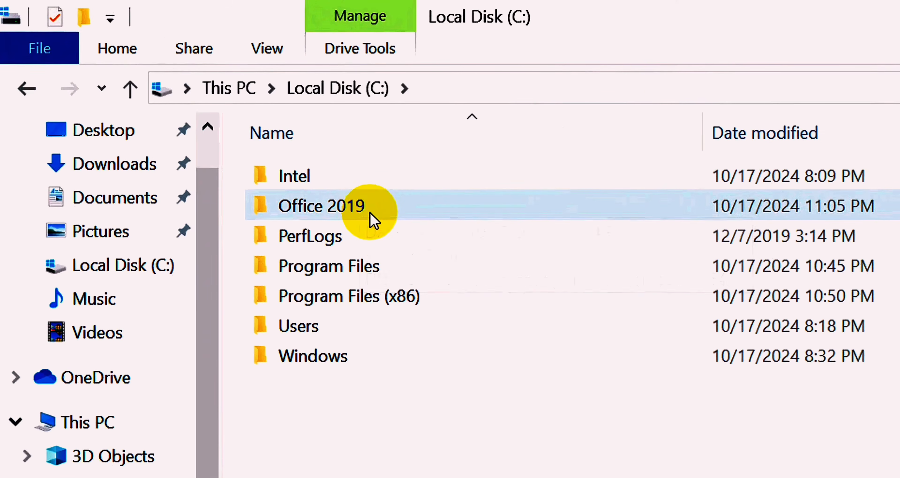
double_click(180, 104)
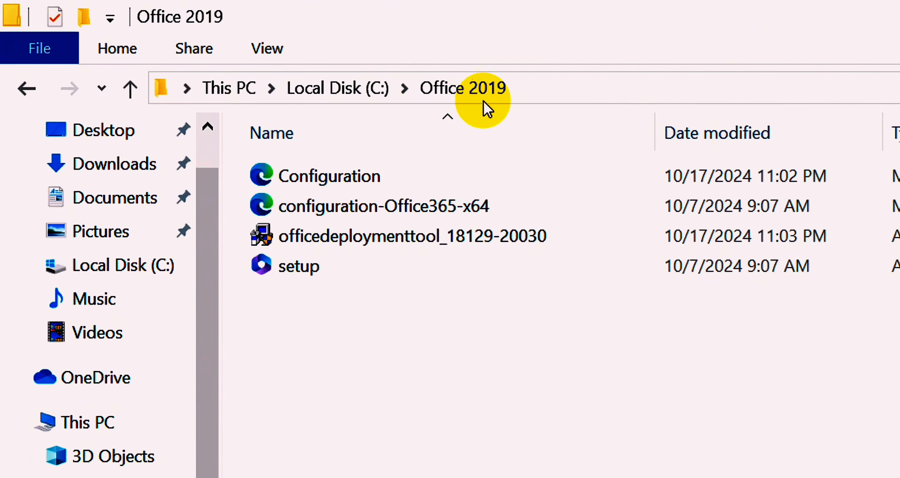
left_click(531, 88)
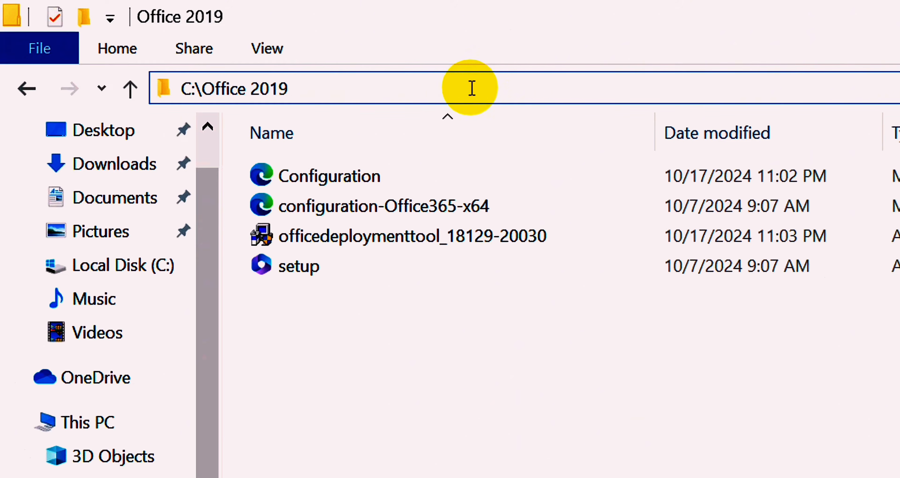
left_click_drag(470, 88, 180, 90)
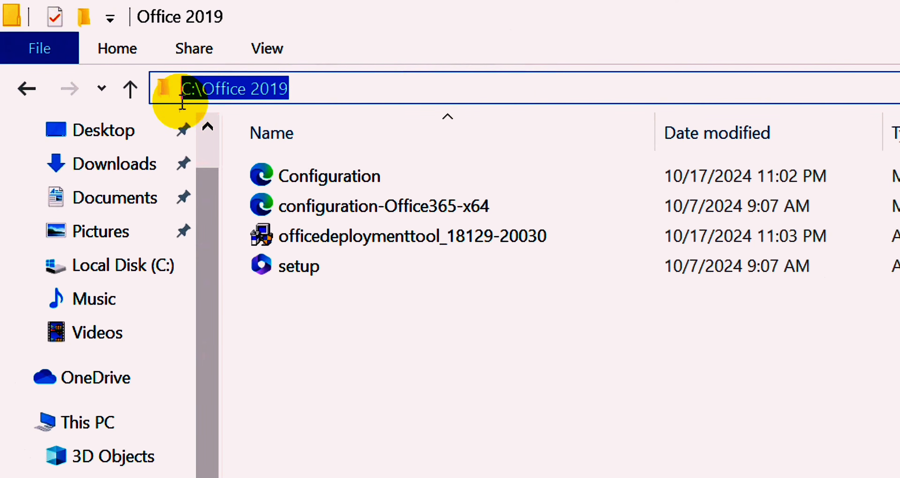
right_click(297, 84)
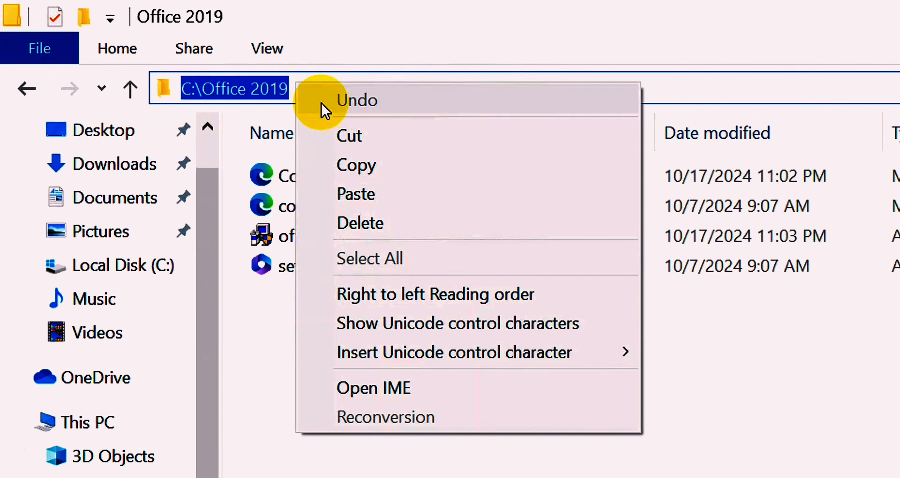
left_click(367, 163)
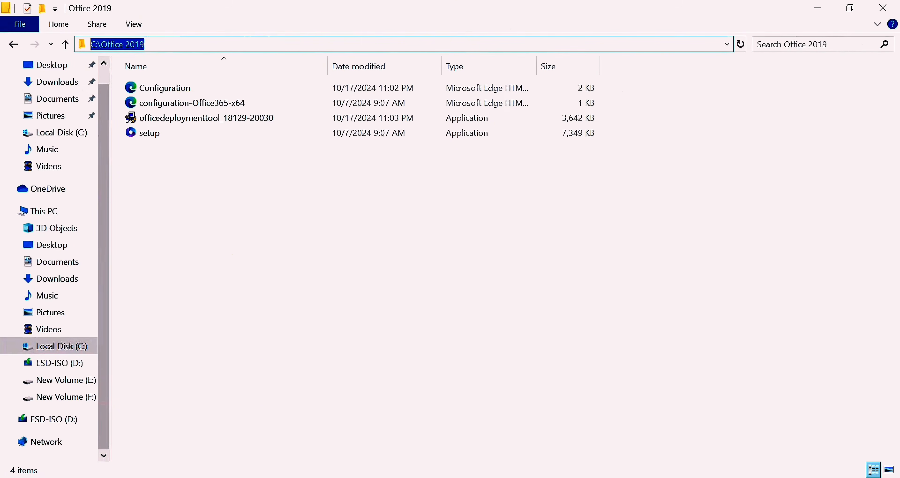
Step: Switch to Command Prompt and change the working directory with cd C:\Office 2019, pasting the copied path
left_click(332, 477)
right_click(334, 51)
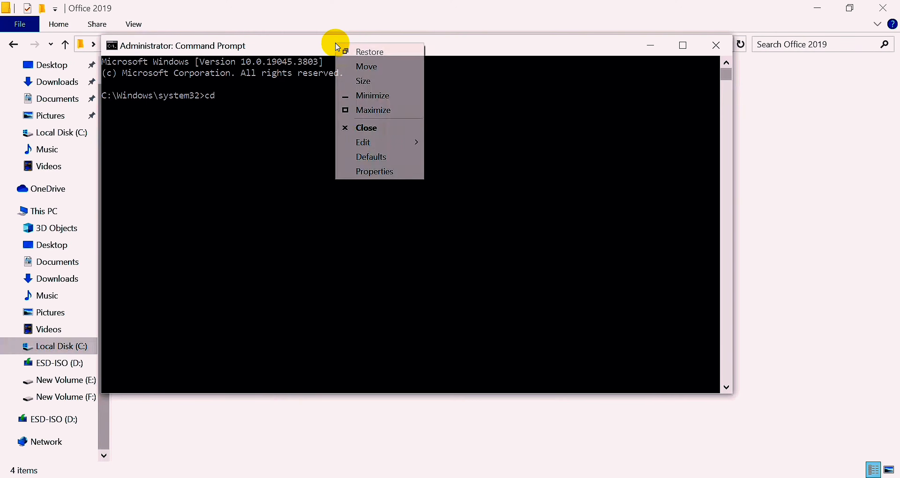
mouse_move(384, 143)
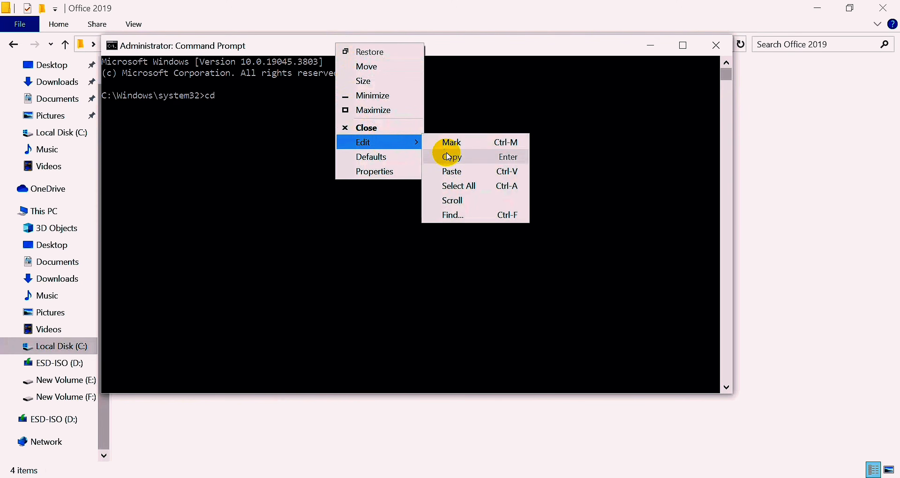
left_click(452, 171)
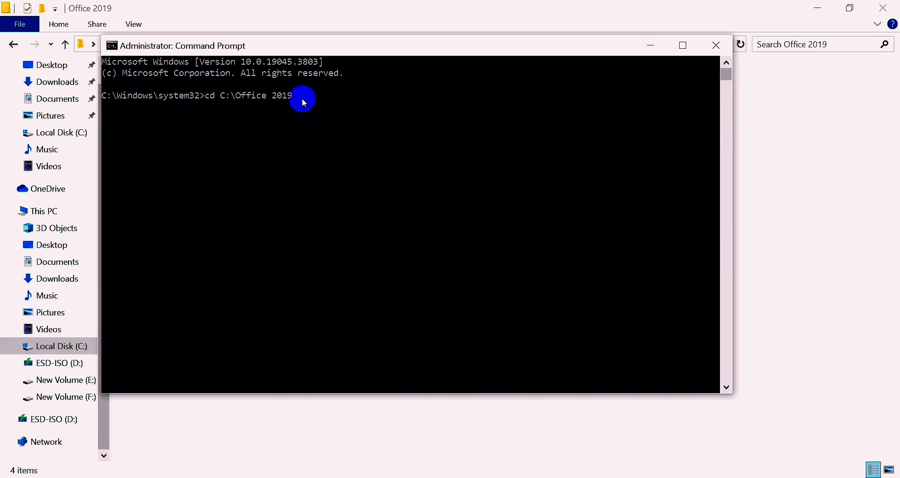
key("Return")
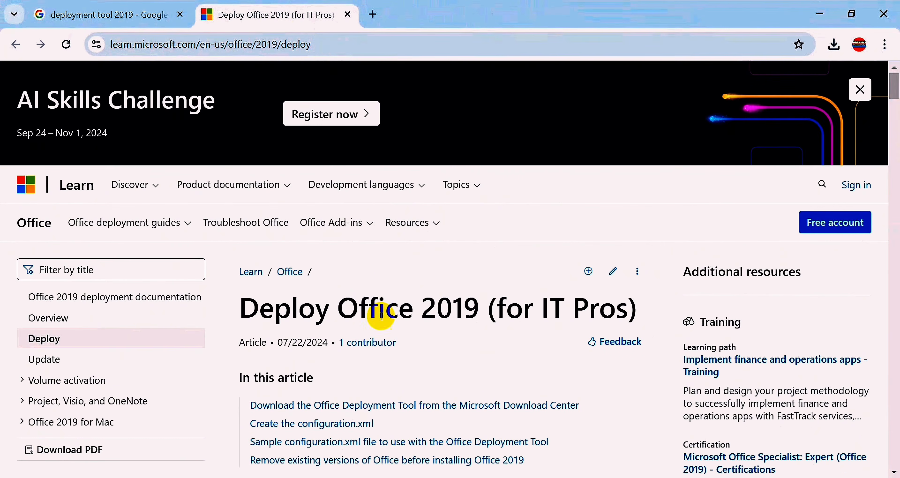
Step: Copy the setup /configure configuration.xml command from the Deploy Office 2019 article's section on installing with the Office Deployment Tool
scroll(380, 332, "down", 10)
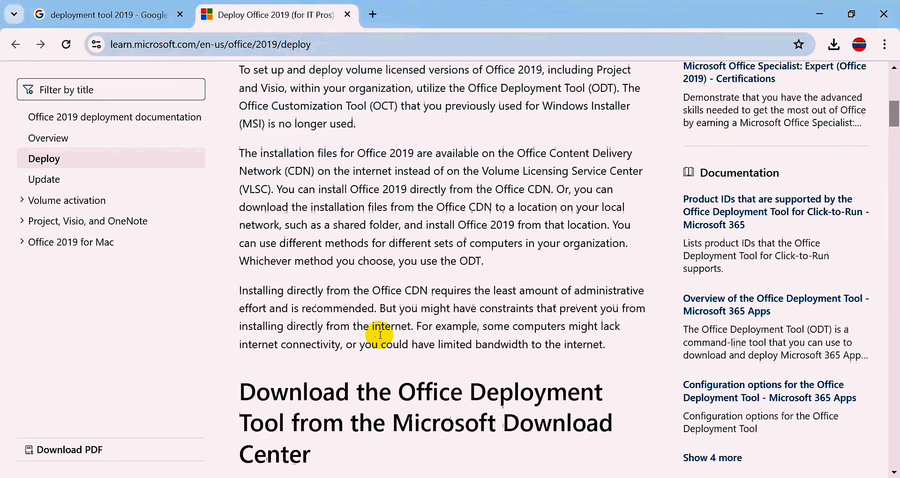
scroll(380, 336, "down", 20)
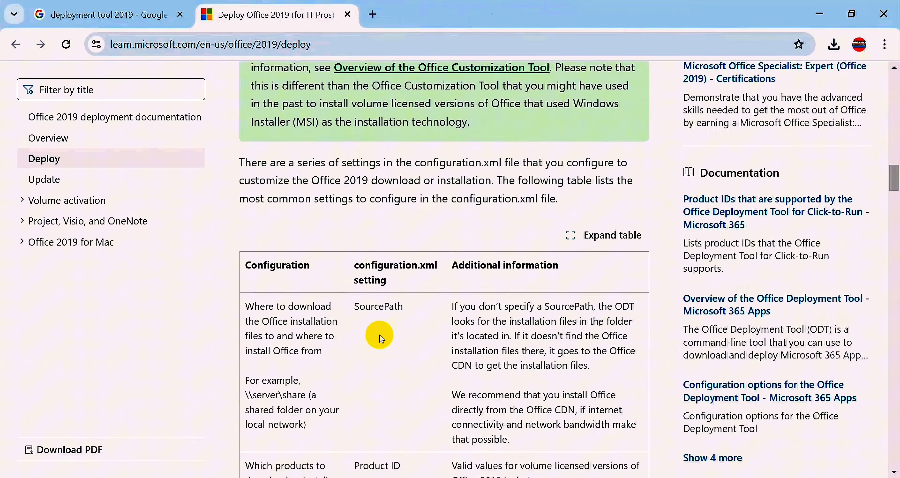
scroll(380, 336, "down", 20)
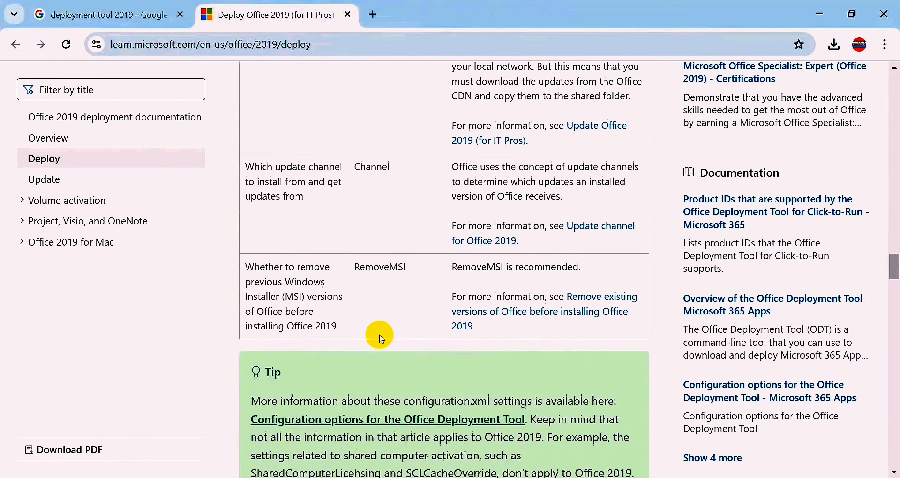
scroll(381, 338, "down", 20)
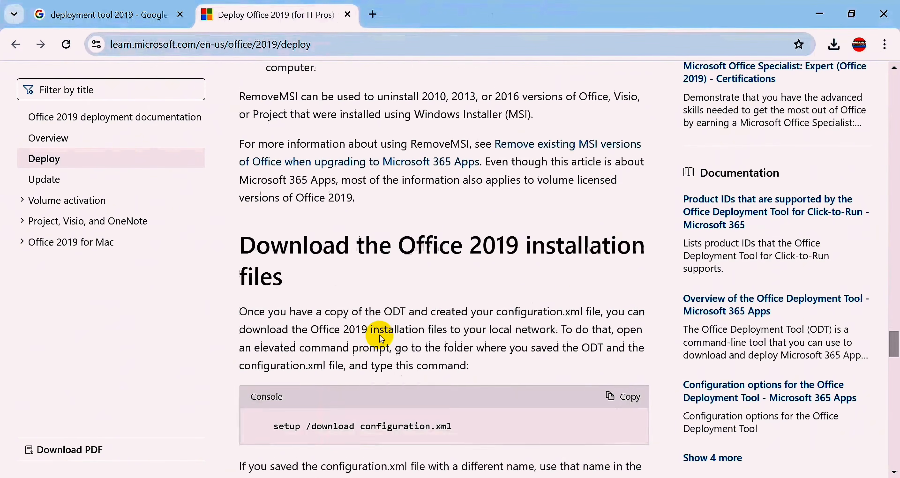
scroll(381, 339, "down", 20)
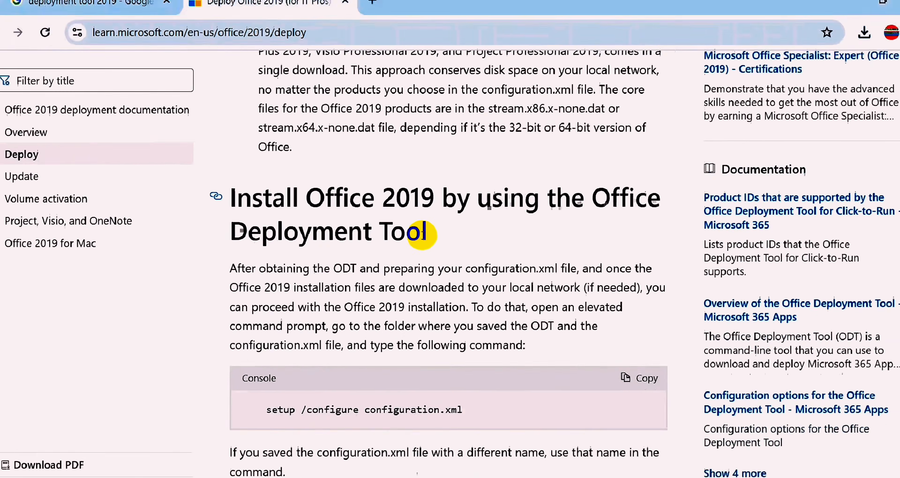
scroll(416, 237, "down", 2)
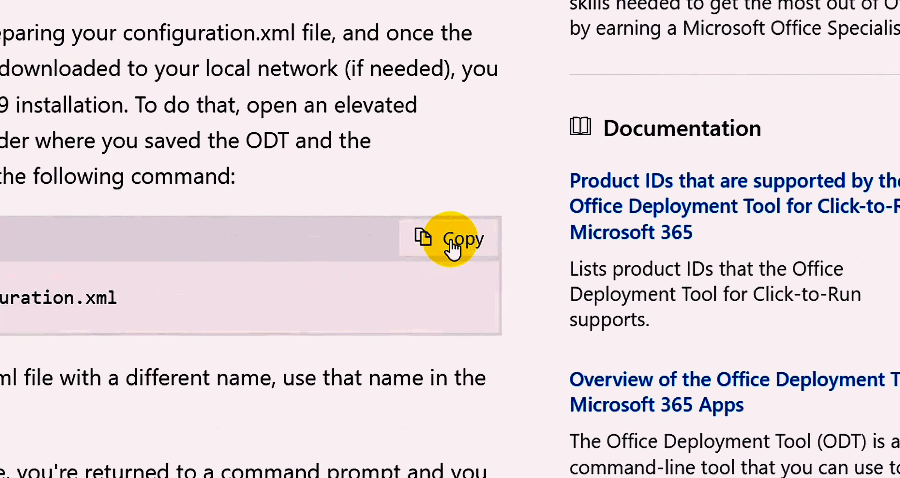
left_click(453, 249)
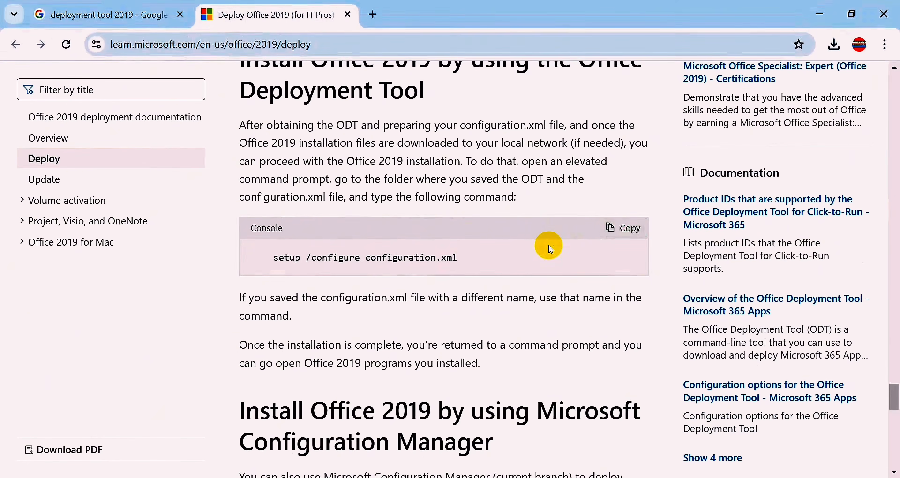
Step: Paste and run setup /configure configuration.xml in the administrator Command Prompt, and minimize the browser, File Explorer and Command Prompt windows
key("alt+Tab")
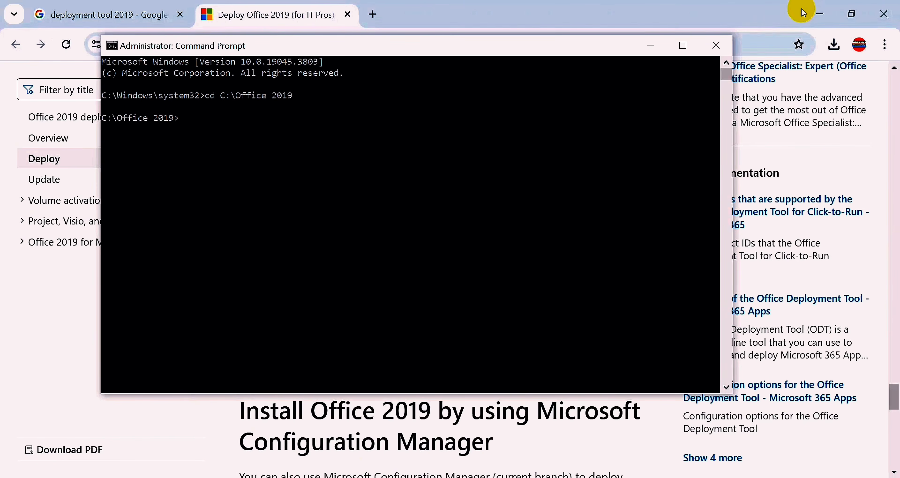
left_click(814, 14)
right_click(374, 49)
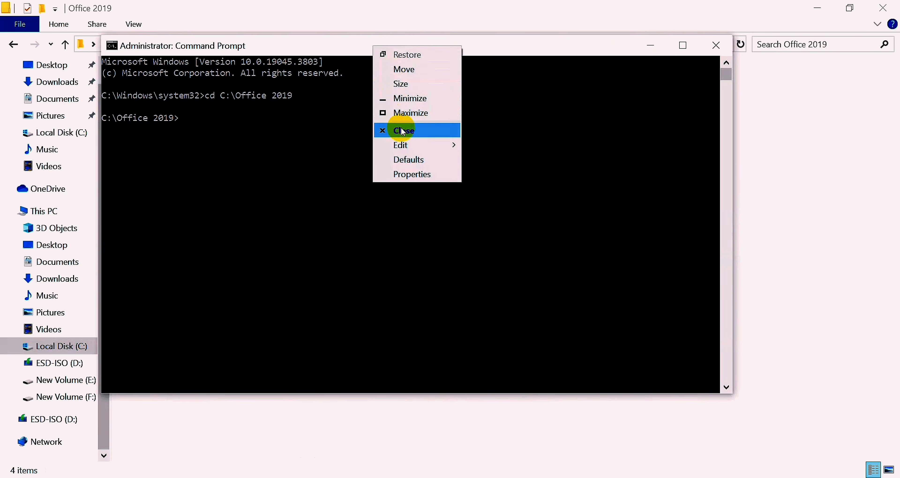
mouse_move(407, 144)
left_click(497, 171)
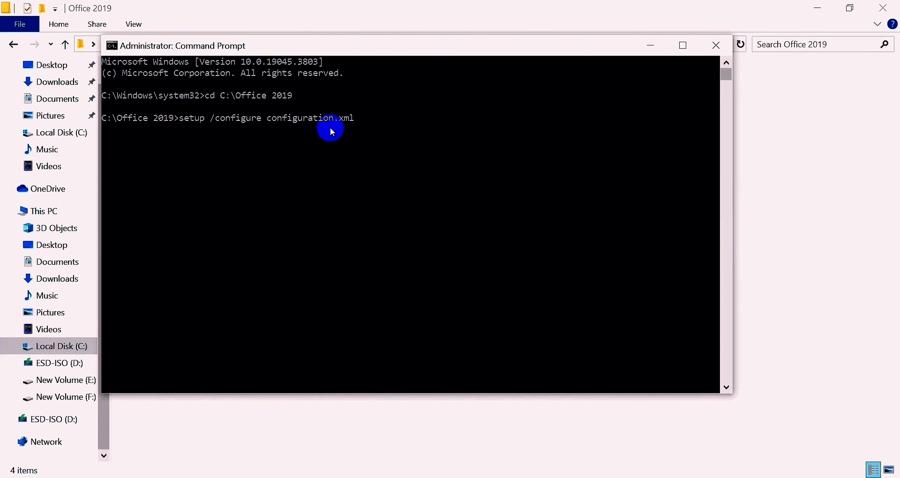
key("Return")
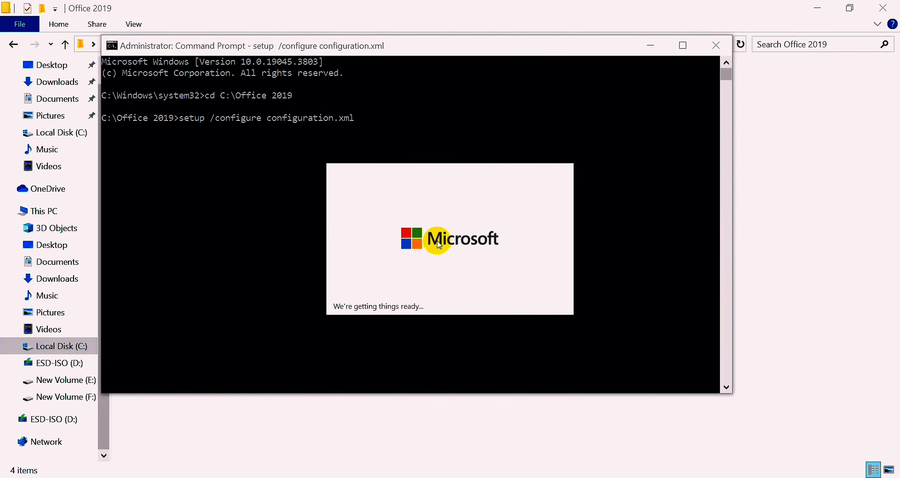
left_click(820, 8)
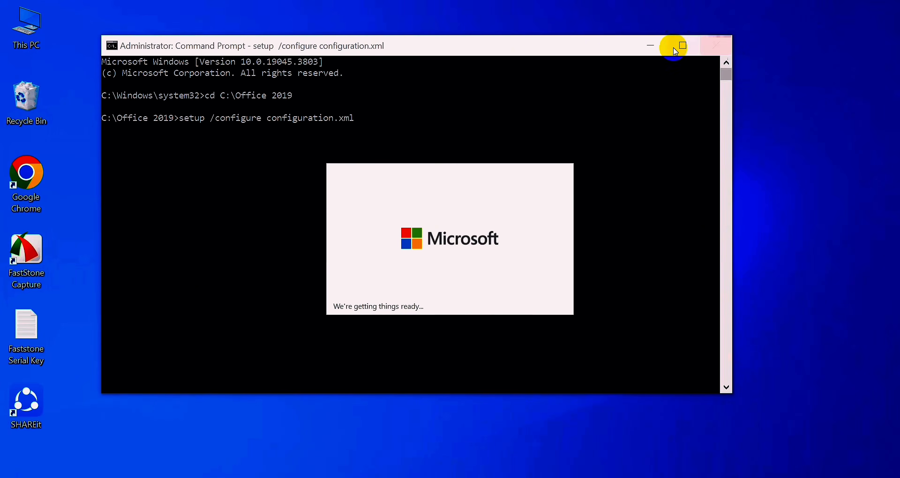
left_click(649, 46)
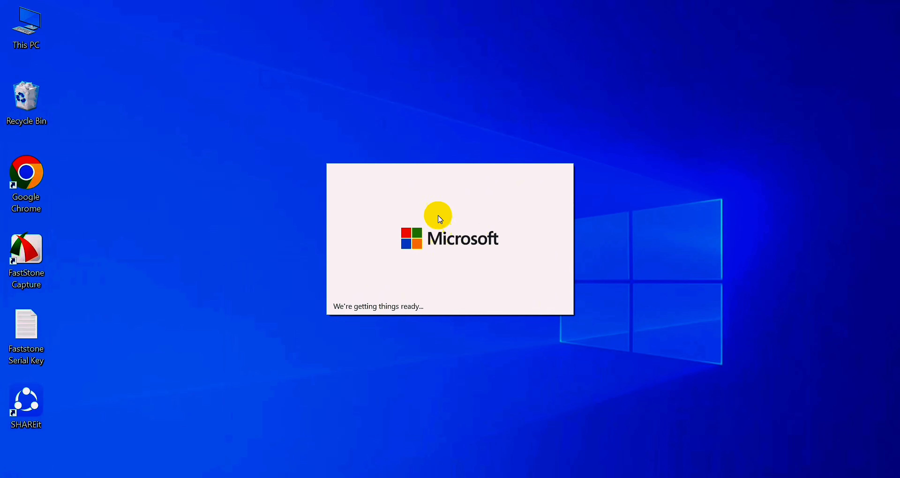